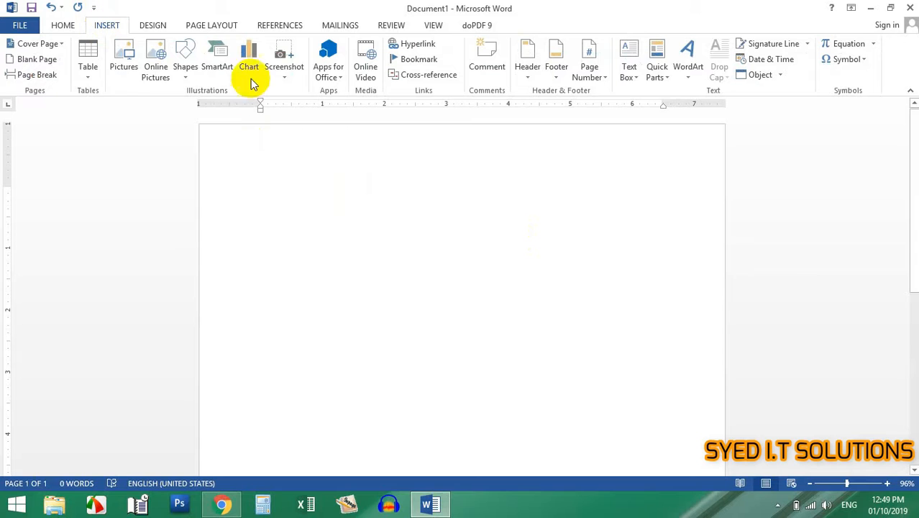
# Preview the column chart subtypes and insert a Clustered Column chart into the document.
pyautogui.click(257, 74)
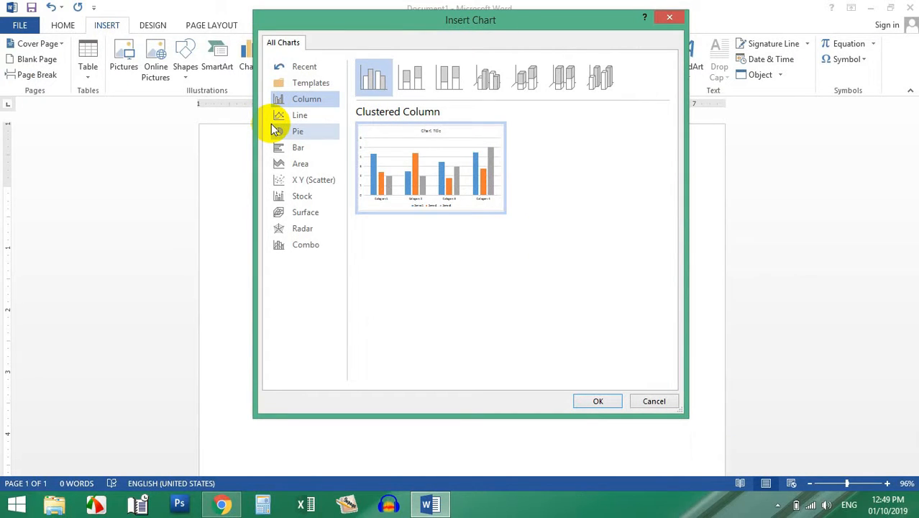
pyautogui.moveTo(438, 204)
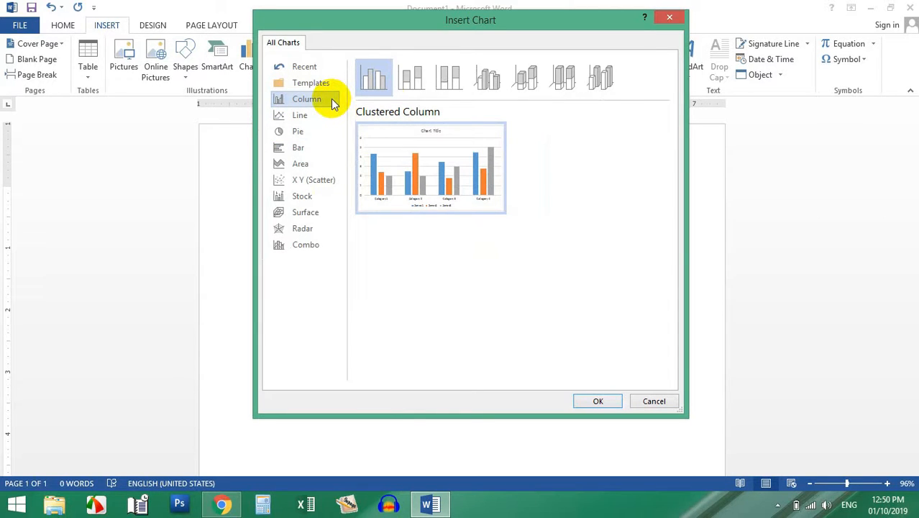
pyautogui.click(418, 79)
pyautogui.click(460, 82)
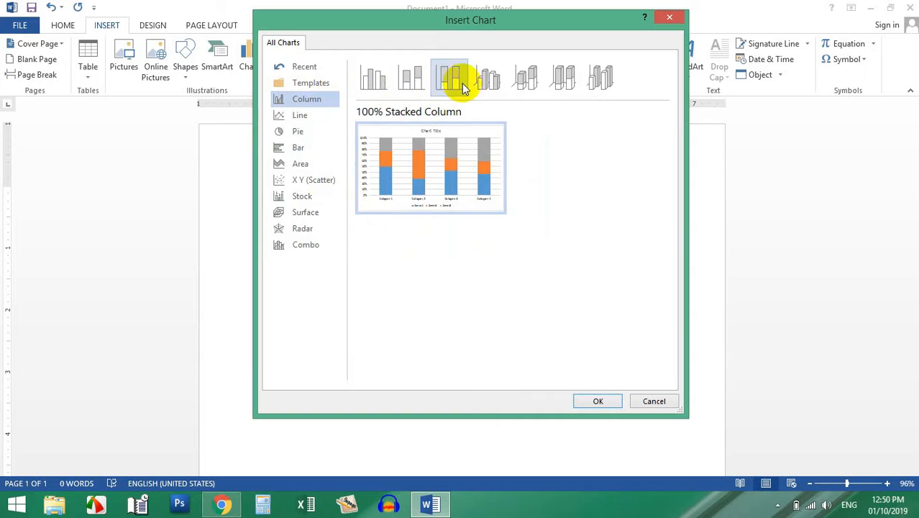
pyautogui.click(493, 81)
pyautogui.click(533, 83)
pyautogui.click(595, 87)
pyautogui.click(541, 85)
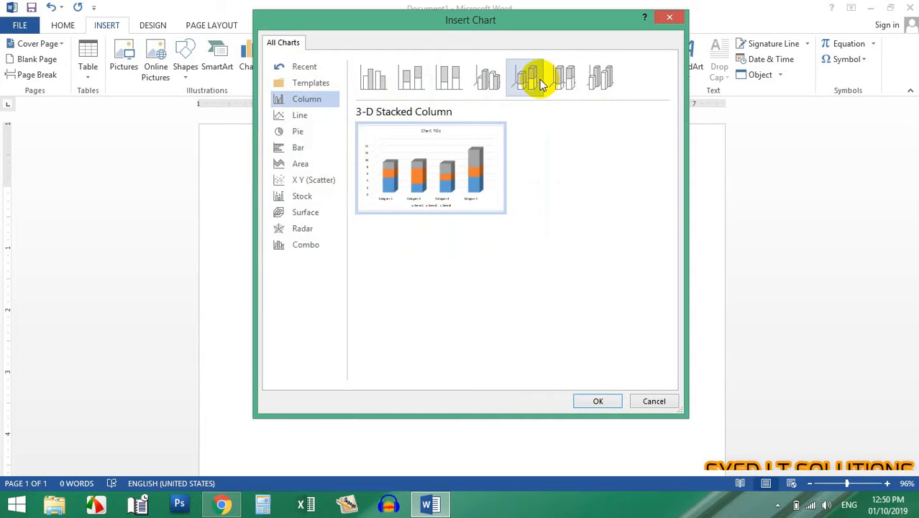
pyautogui.click(487, 81)
pyautogui.click(449, 81)
pyautogui.click(411, 77)
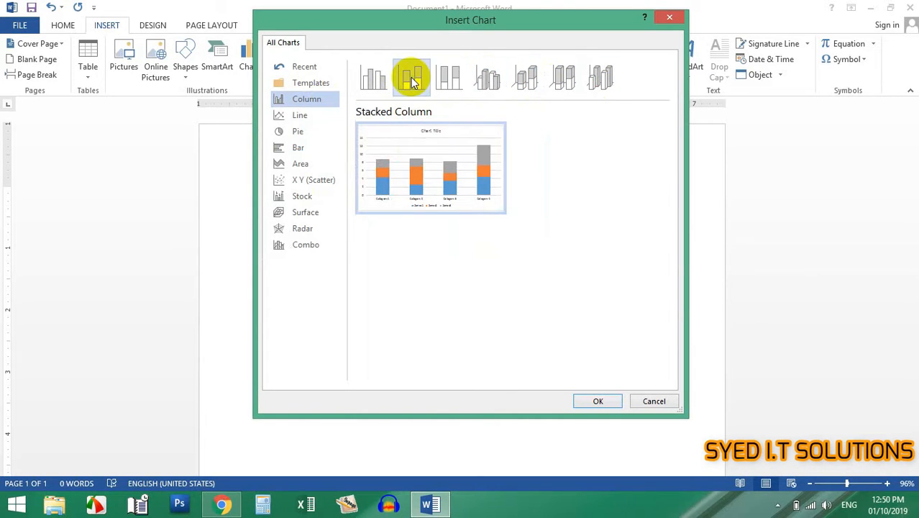
pyautogui.click(373, 79)
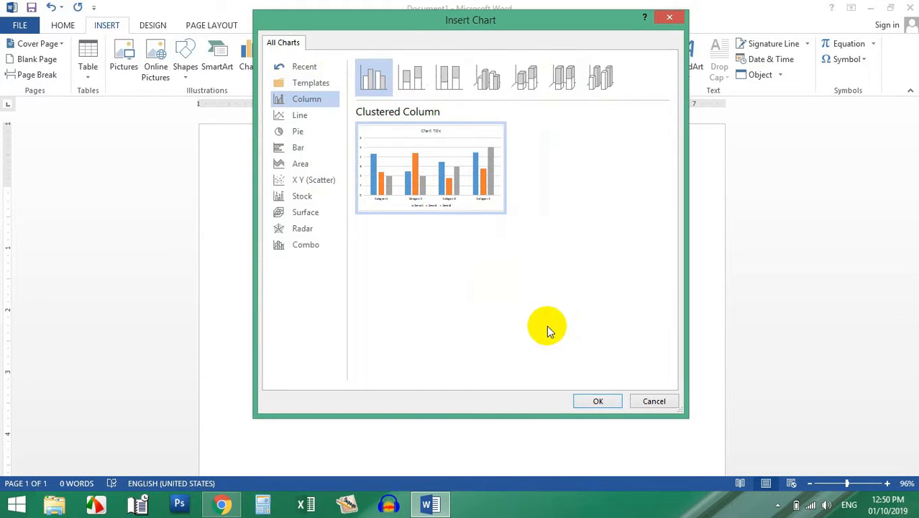
pyautogui.click(595, 396)
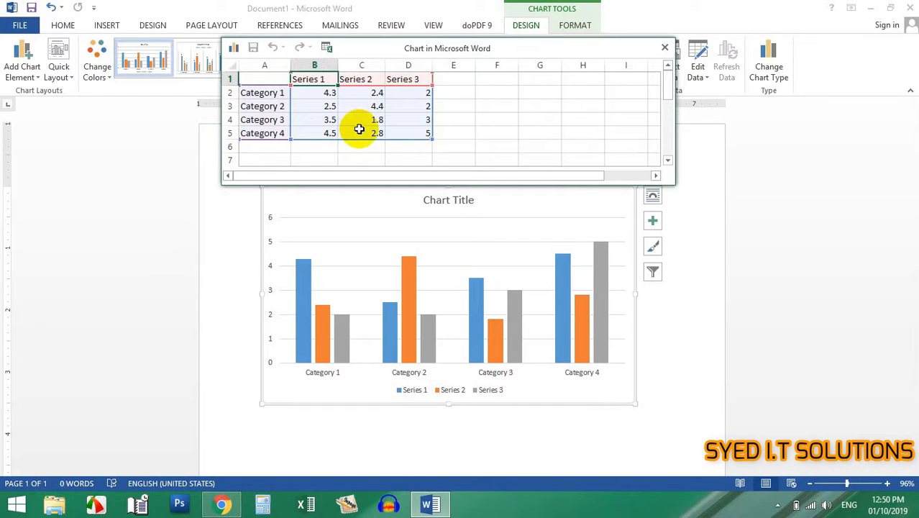
pyautogui.click(262, 92)
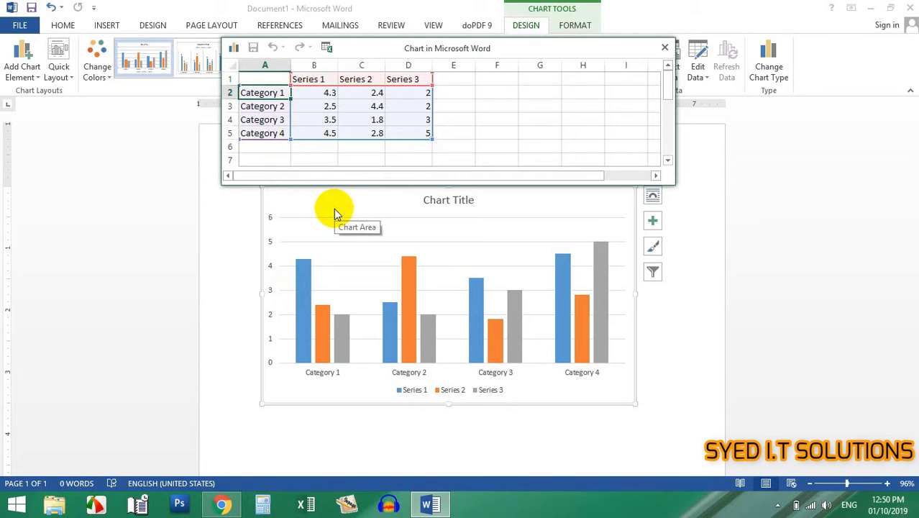
pyautogui.write('Afri')
pyautogui.press('BackSpace')
pyautogui.press('BackSpace')
pyautogui.press('BackSpace')
pyautogui.press('BackSpace')
pyautogui.write('`')
pyautogui.press('Escape')
# Rename the three series headings in the chart data sheet to Match 1, Match 2 and Match 3.
pyautogui.click(321, 67)
pyautogui.write('Match 1')
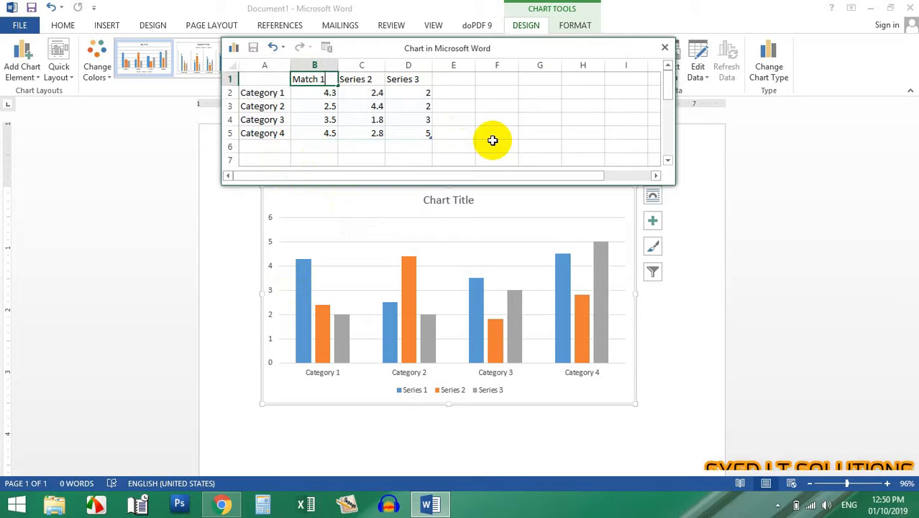
pyautogui.press('Tab')
pyautogui.write('Ma')
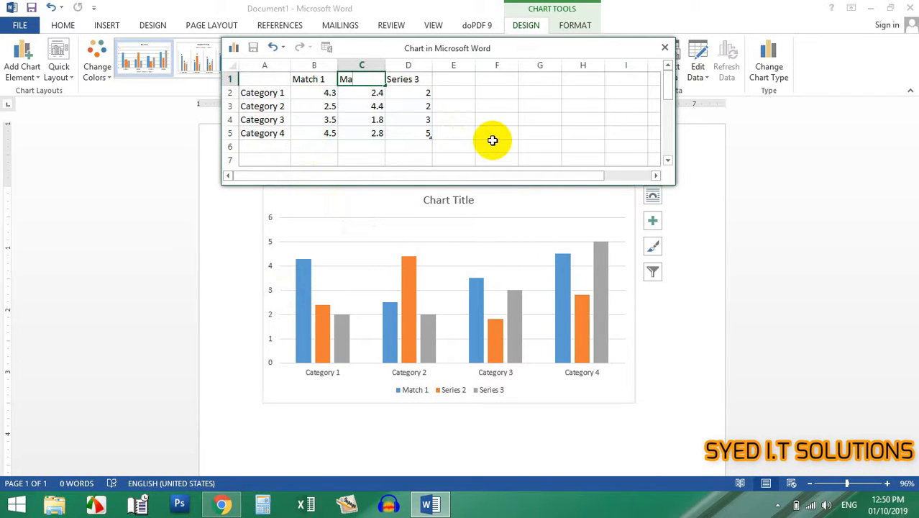
pyautogui.write('tch 2')
pyautogui.press('Tab')
pyautogui.write('M')
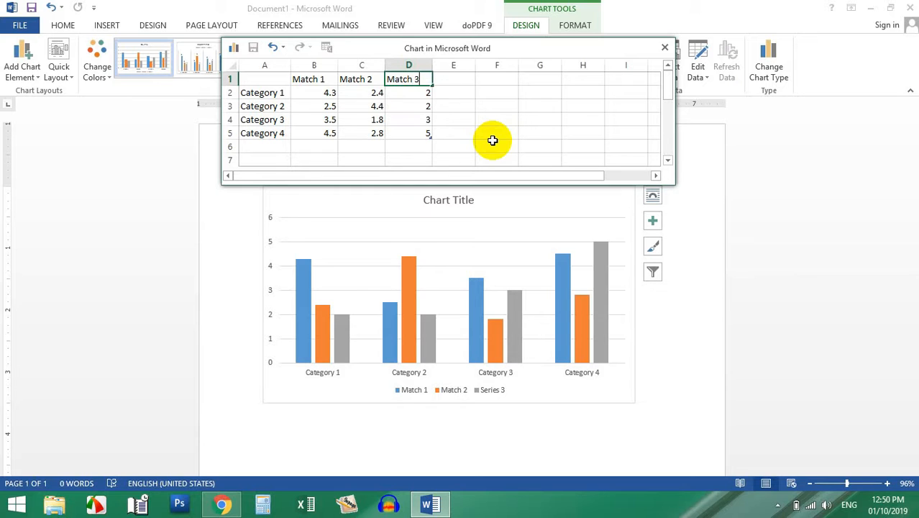
pyautogui.click(451, 145)
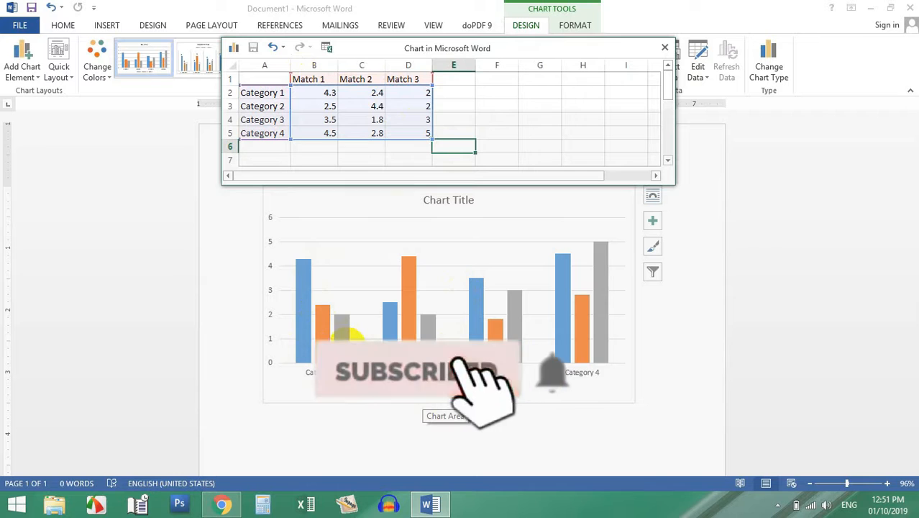
# Replace the four category labels in cells A2 to A5 of the chart data with the cricket players' names.
pyautogui.click(285, 93)
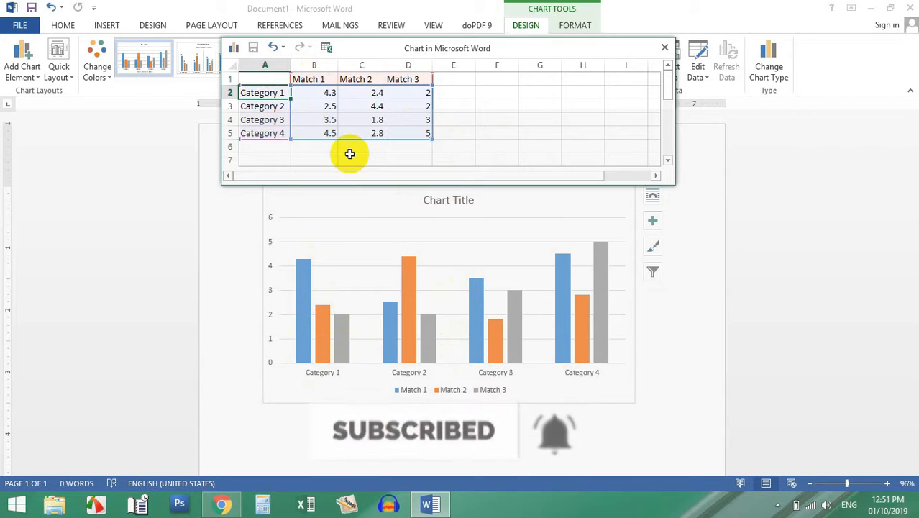
pyautogui.write('Afridi')
pyautogui.press('Return')
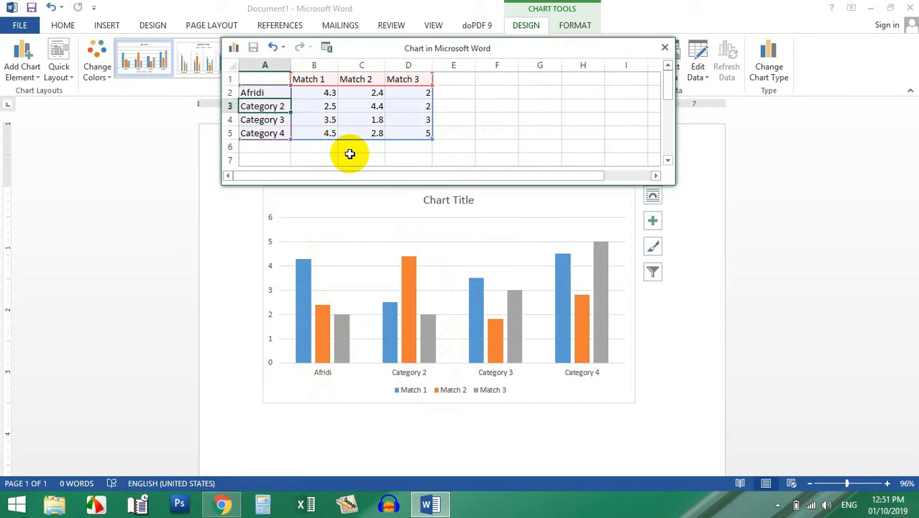
pyautogui.write('Ali')
pyautogui.press('Return')
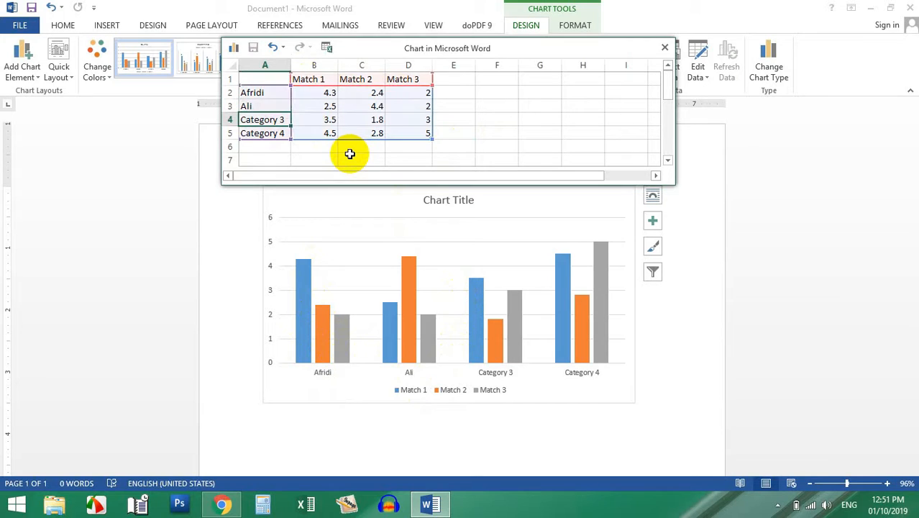
pyautogui.write('Hasa')
pyautogui.press('BackSpace')
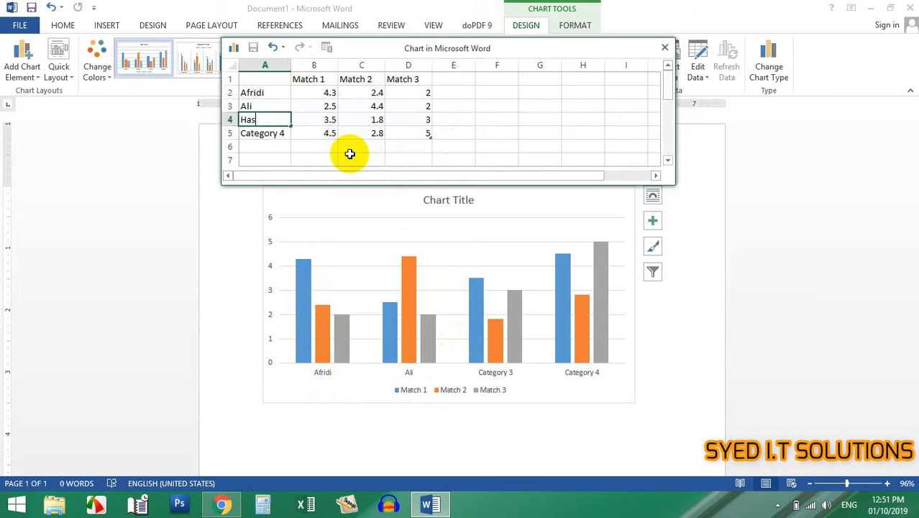
pyautogui.write('san')
pyautogui.press('Return')
pyautogui.write('M')
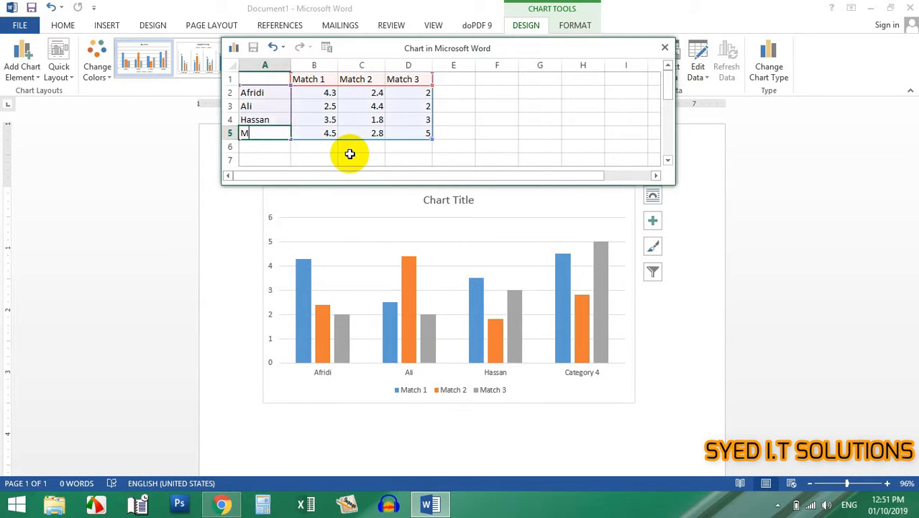
pyautogui.write('isbha')
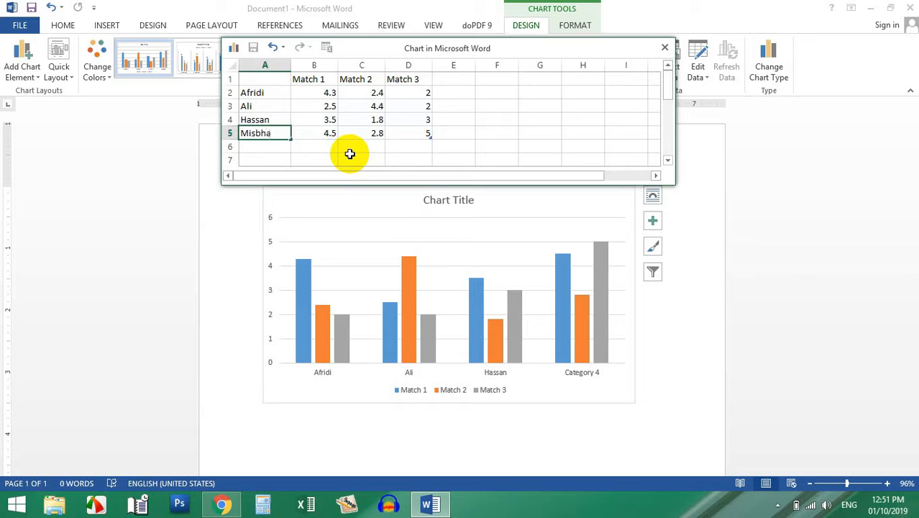
pyautogui.press('Return')
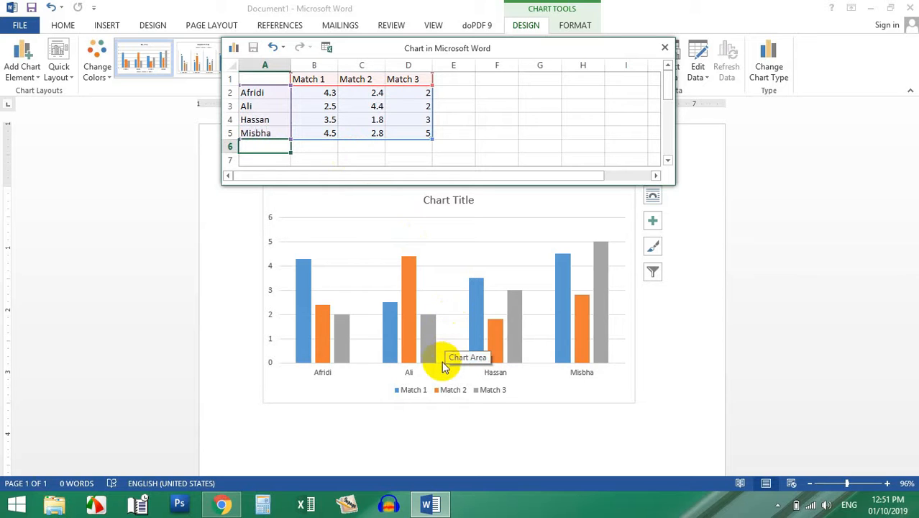
# Examine how the legend entries correspond to the coloured bars of each series in the chart.
pyautogui.click(399, 395)
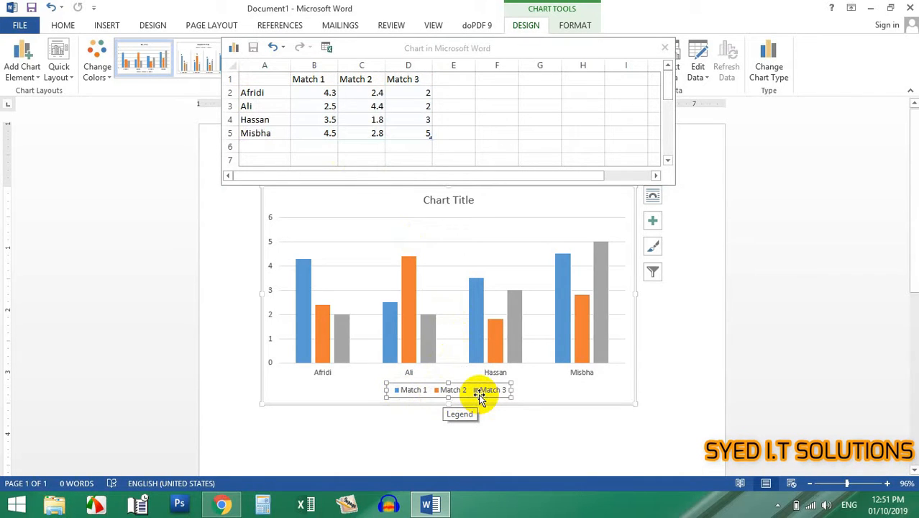
pyautogui.click(580, 349)
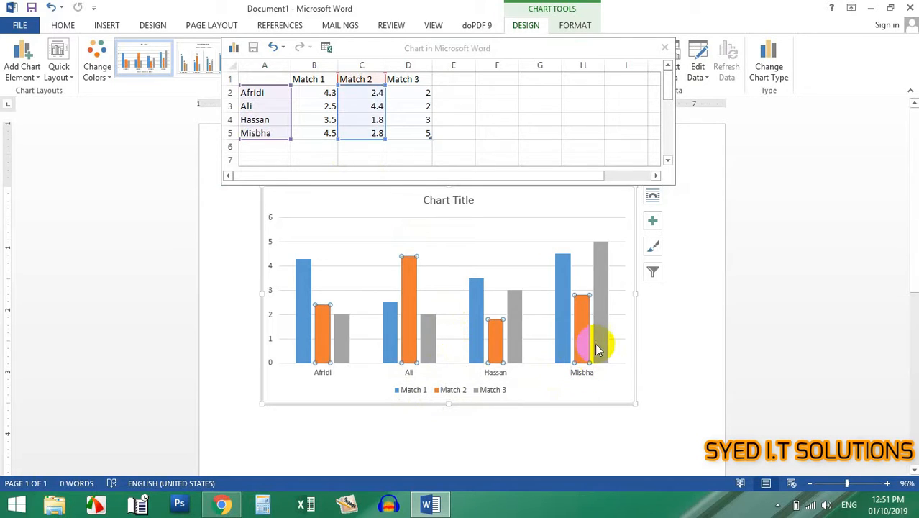
pyautogui.click(597, 253)
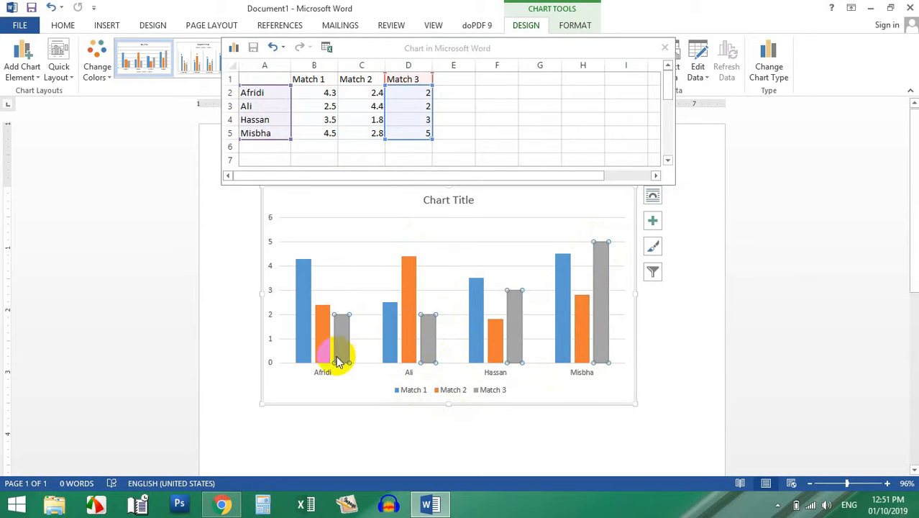
pyautogui.moveTo(351, 324)
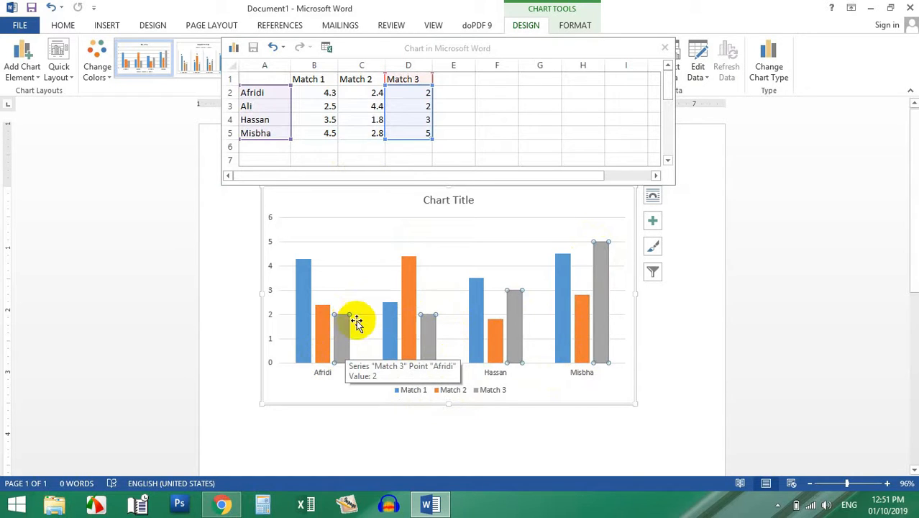
pyautogui.click(448, 394)
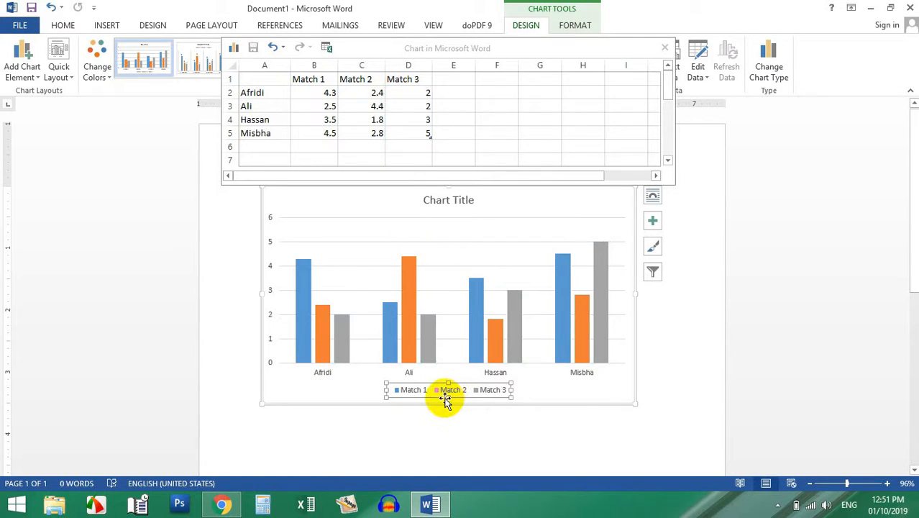
pyautogui.click(448, 392)
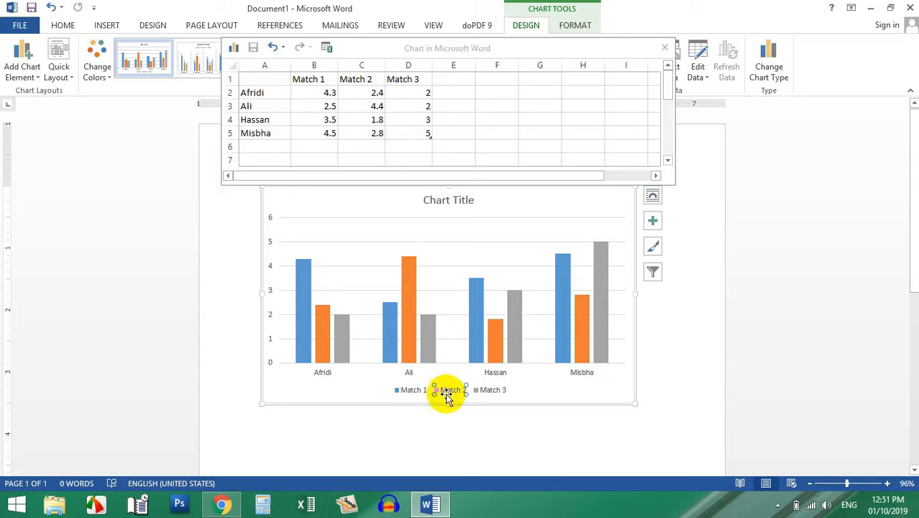
pyautogui.click(410, 260)
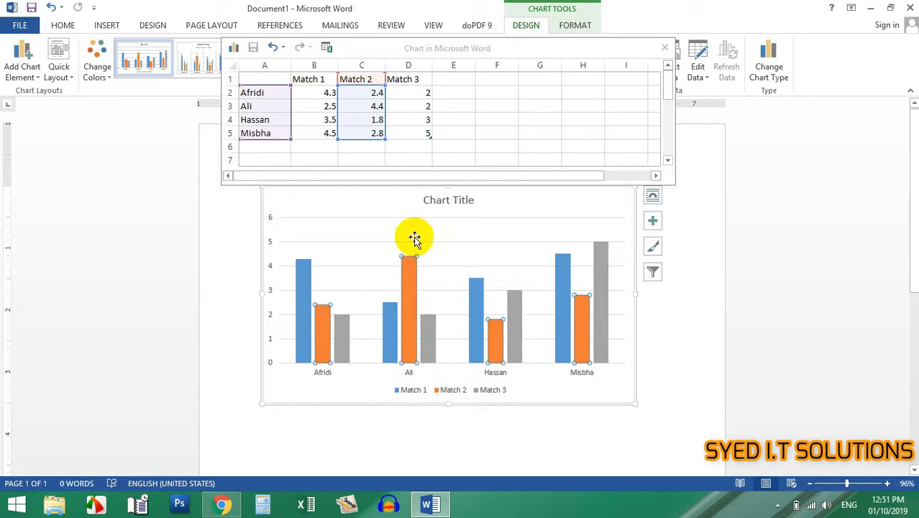
# Rename the three series headings in the chart data sheet to One Day, Test and T20.
pyautogui.click(369, 67)
pyautogui.click(322, 79)
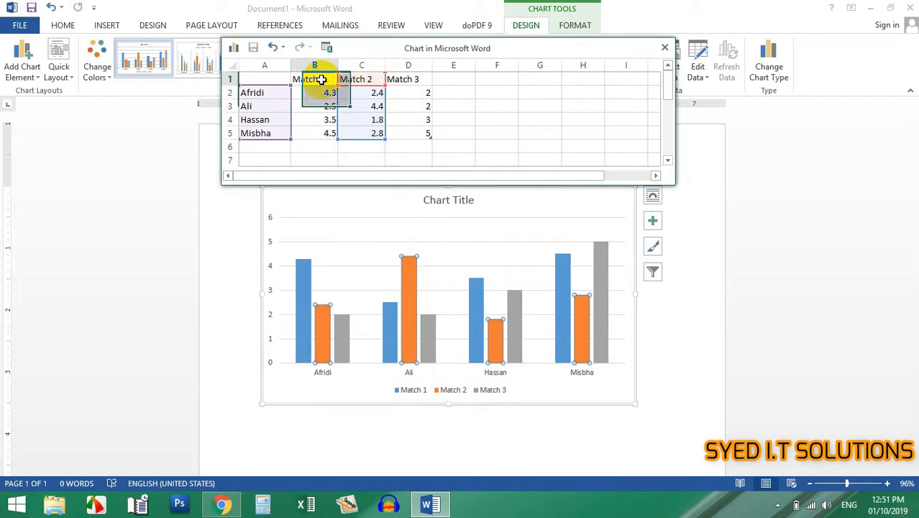
pyautogui.write('One Day')
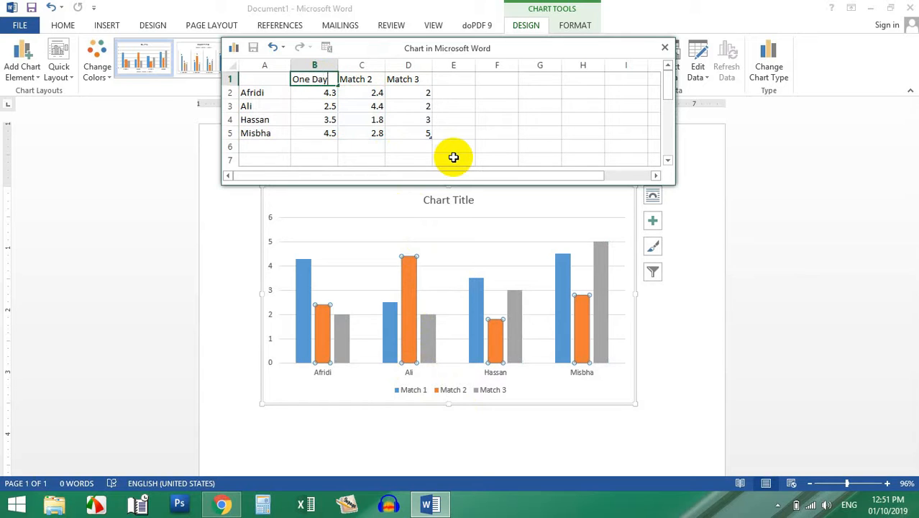
pyautogui.press('Tab')
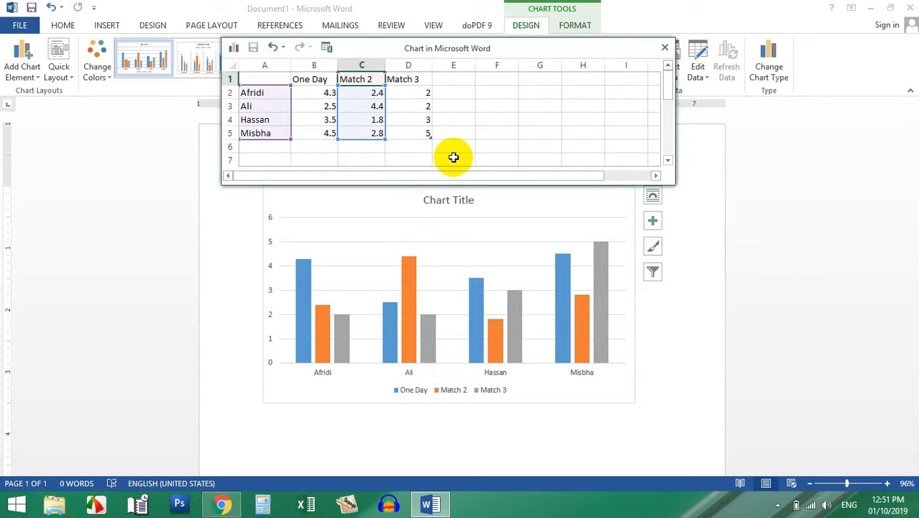
pyautogui.write('Test')
pyautogui.press('Tab')
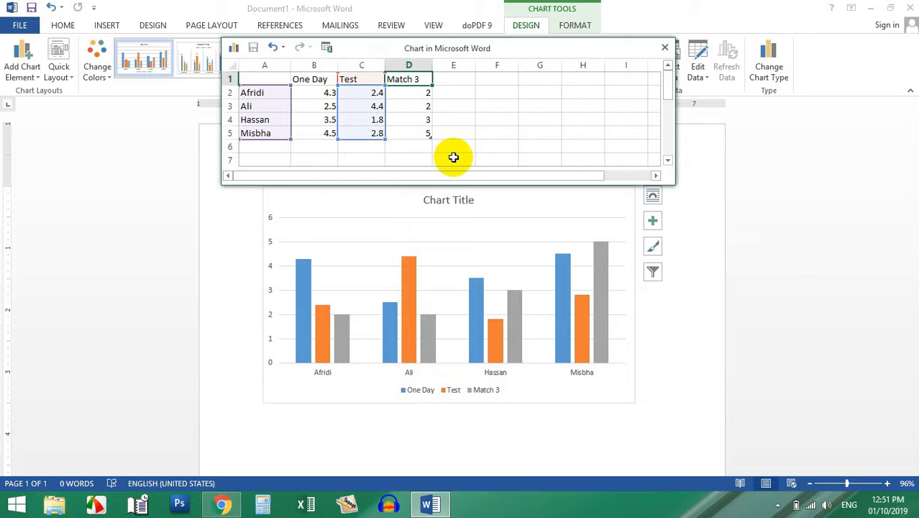
pyautogui.write('T')
pyautogui.press('Return')
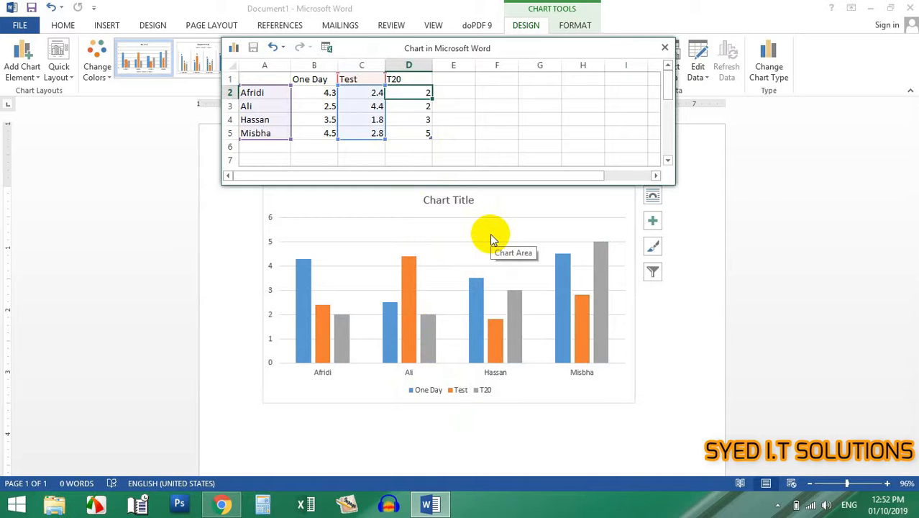
pyautogui.click(432, 392)
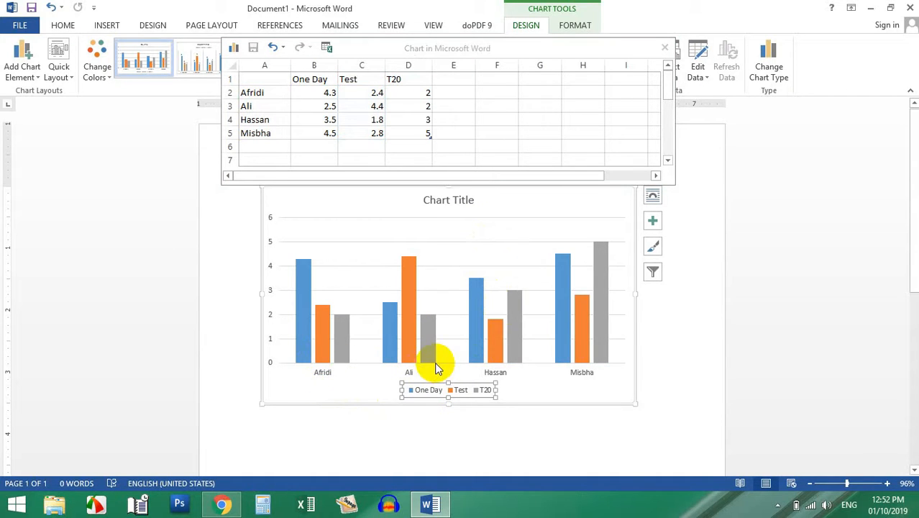
# Enter 40, 50 and 100 as the One Day, Test and T20 scores in row 2 of the chart data.
pyautogui.click(328, 106)
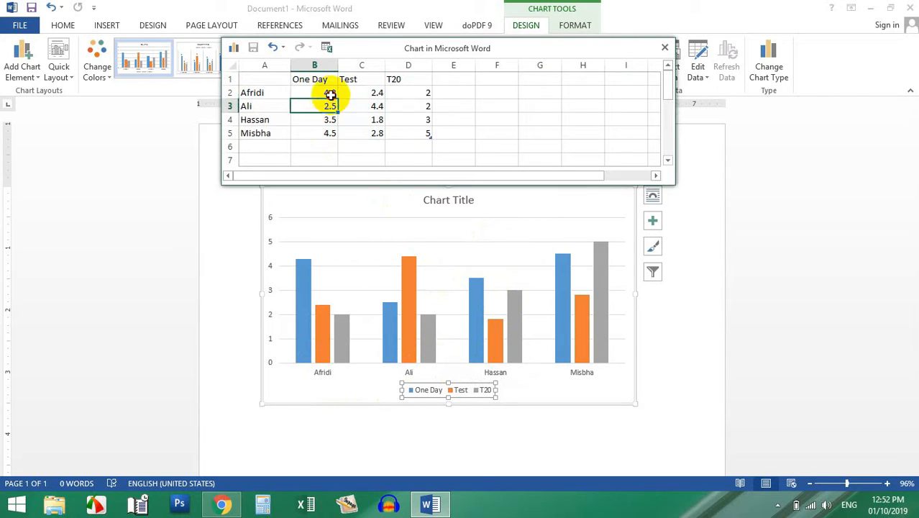
pyautogui.click(330, 95)
pyautogui.write('40')
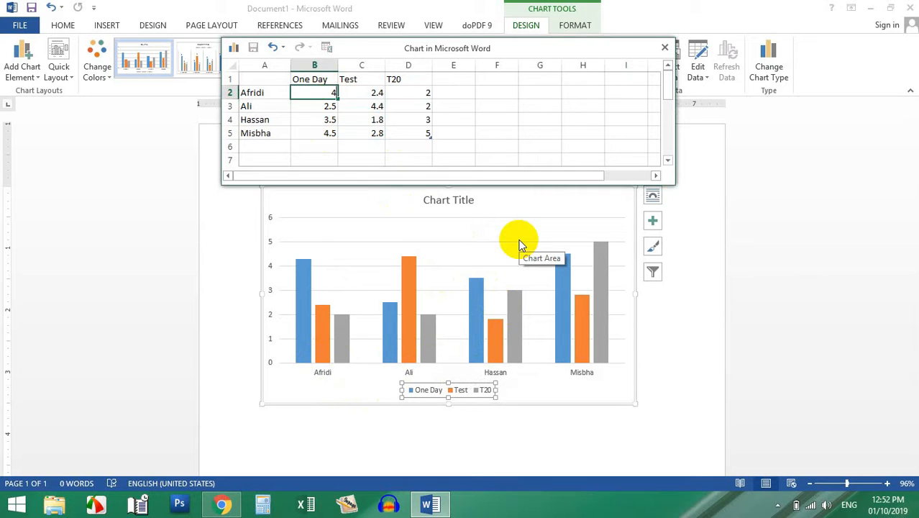
pyautogui.press('Tab')
pyautogui.write('50')
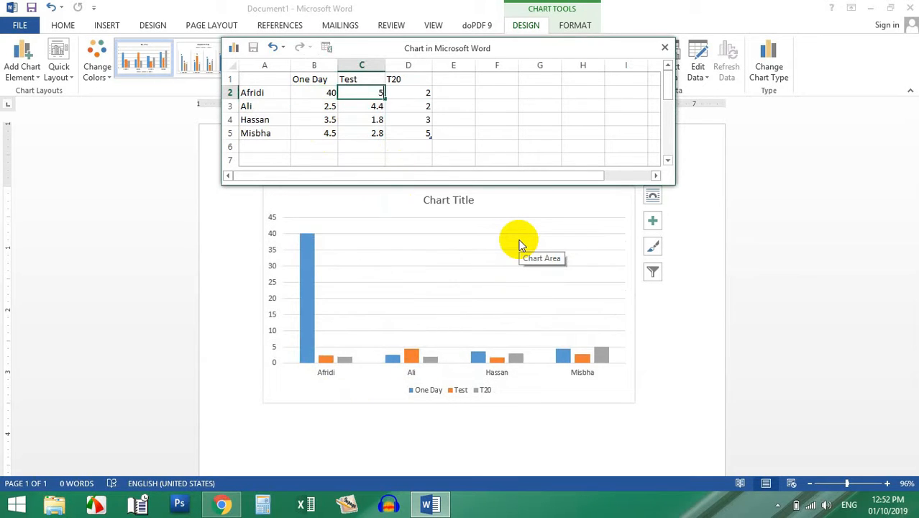
pyautogui.press('Tab')
pyautogui.write('100')
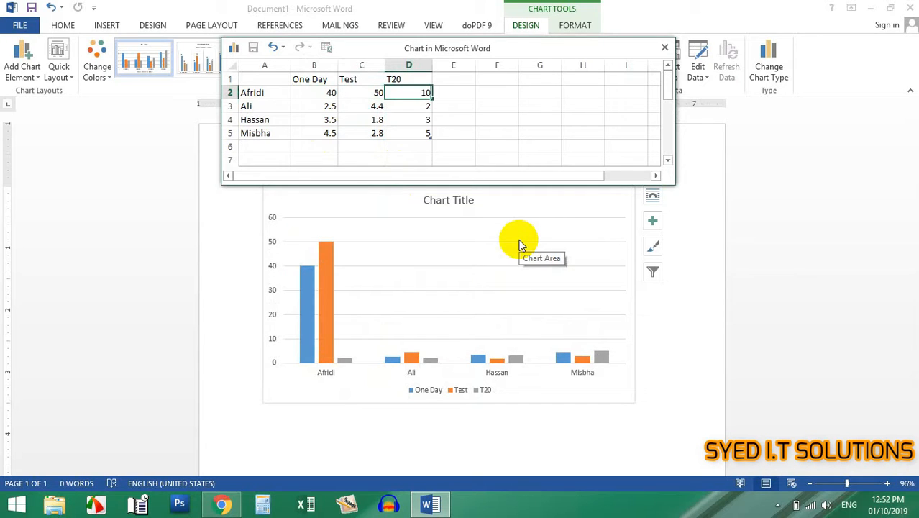
pyautogui.press('Return')
# Enter 10, 20 and 50 as the One Day, Test and T20 scores in row 3 of the chart data.
pyautogui.press('Down')
pyautogui.press('Right')
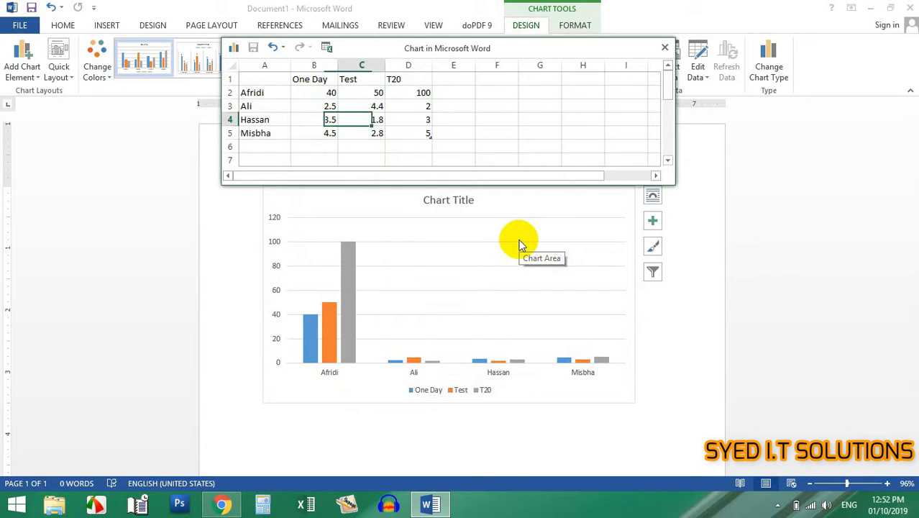
pyautogui.press('Up')
pyautogui.press('Left')
pyautogui.press('Right')
pyautogui.press('Left')
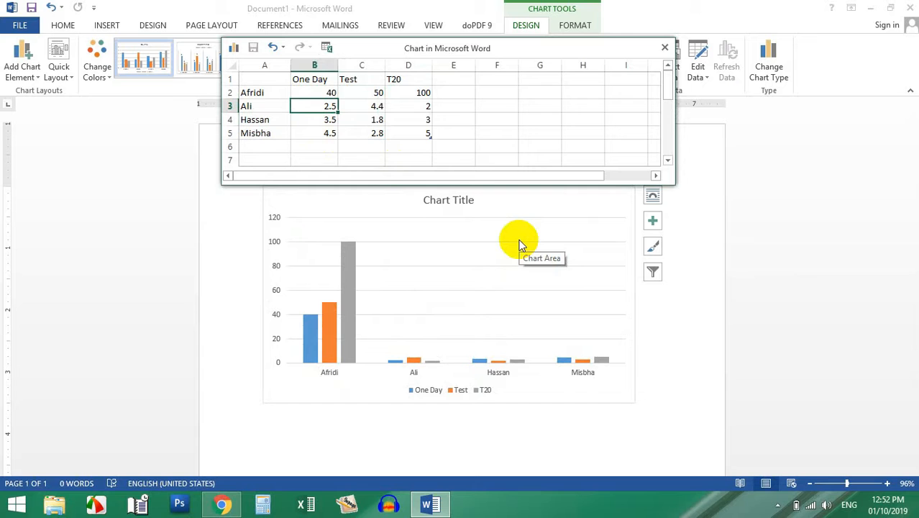
pyautogui.write('10')
pyautogui.press('Tab')
pyautogui.write('20')
pyautogui.press('Tab')
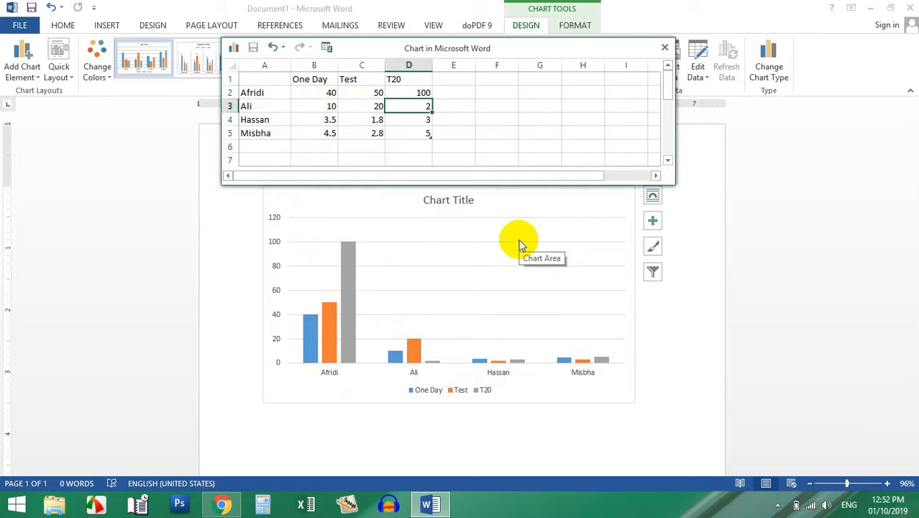
pyautogui.write('50')
pyautogui.press('Return')
# Fill row 4 of the chart data with 45 for One Day, 55 for Test and 75 for T20.
pyautogui.press('Right')
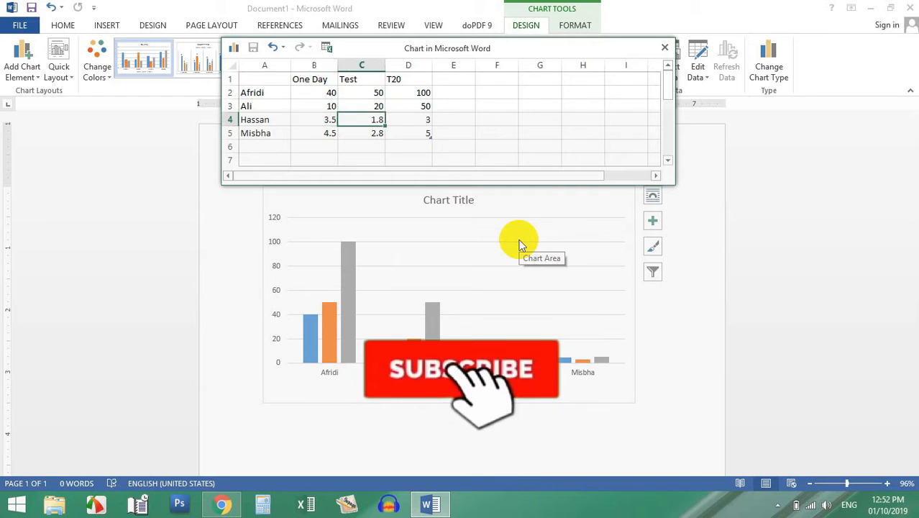
pyautogui.press('Left')
pyautogui.write('45')
pyautogui.press('Tab')
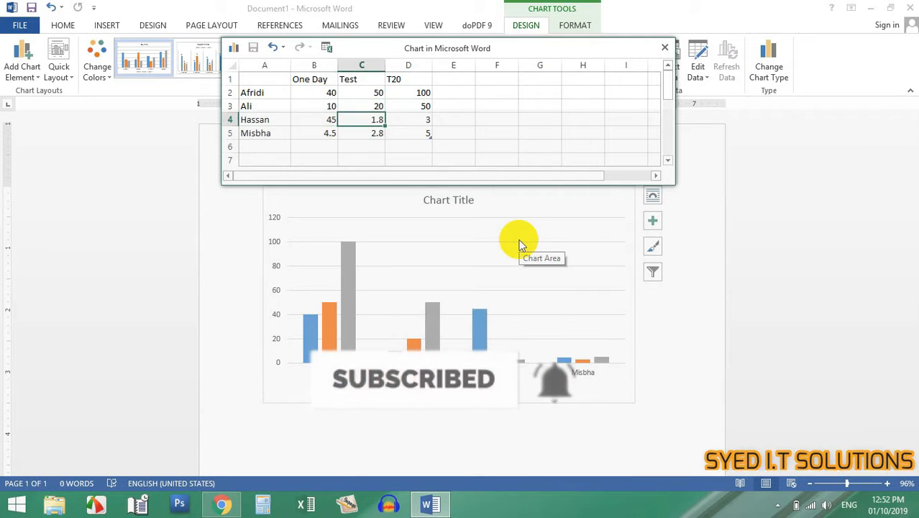
pyautogui.write('55')
pyautogui.press('Tab')
pyautogui.write('75')
pyautogui.press('Left')
# Fill row 5 of the chart data with 40 for One Day, 155 for Test and 74 for T20.
pyautogui.press('Down')
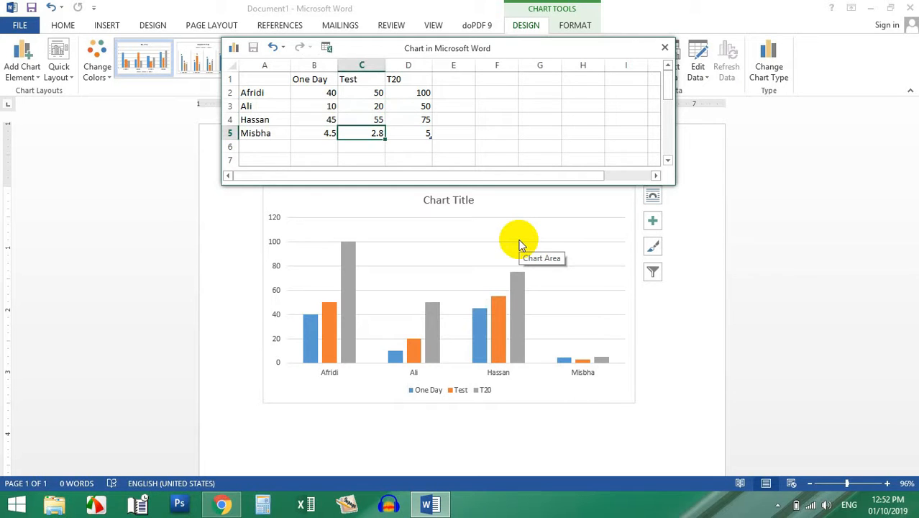
pyautogui.write('155')
pyautogui.press('Left')
pyautogui.write('400')
pyautogui.press('BackSpace')
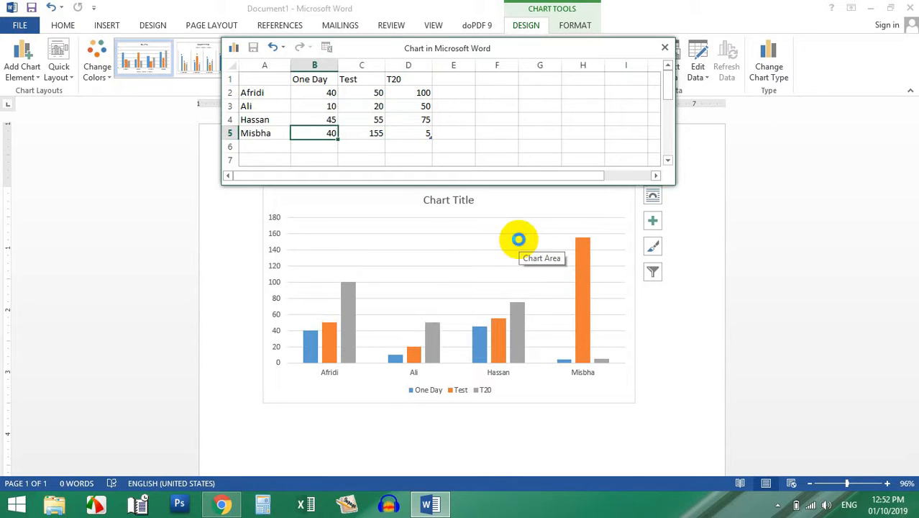
pyautogui.press('Right')
pyautogui.press('Right')
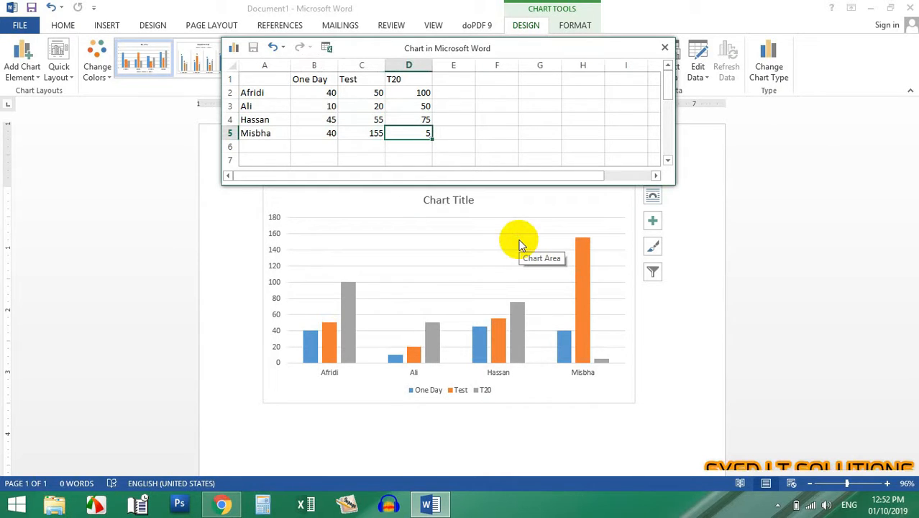
pyautogui.write('7')
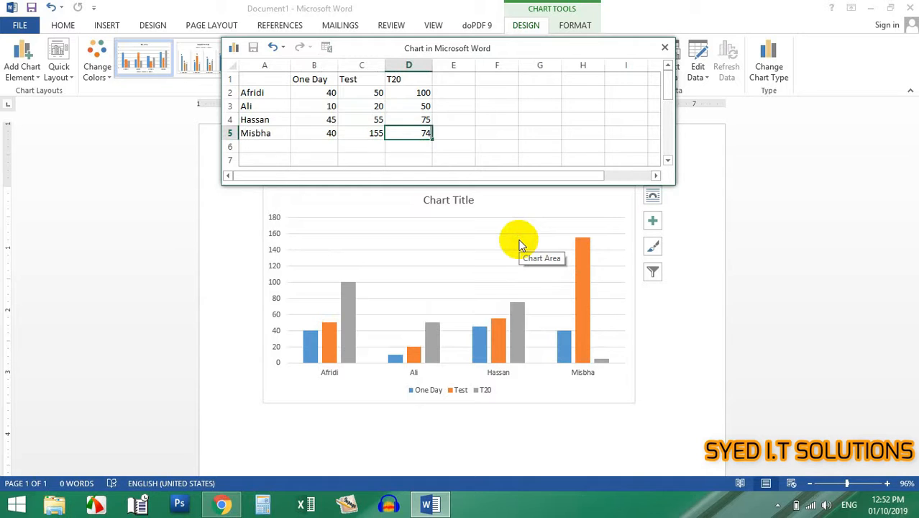
pyautogui.write('4')
pyautogui.press('Return')
pyautogui.scroll(-1, 520, 245)
pyautogui.scroll(1, 521, 244)
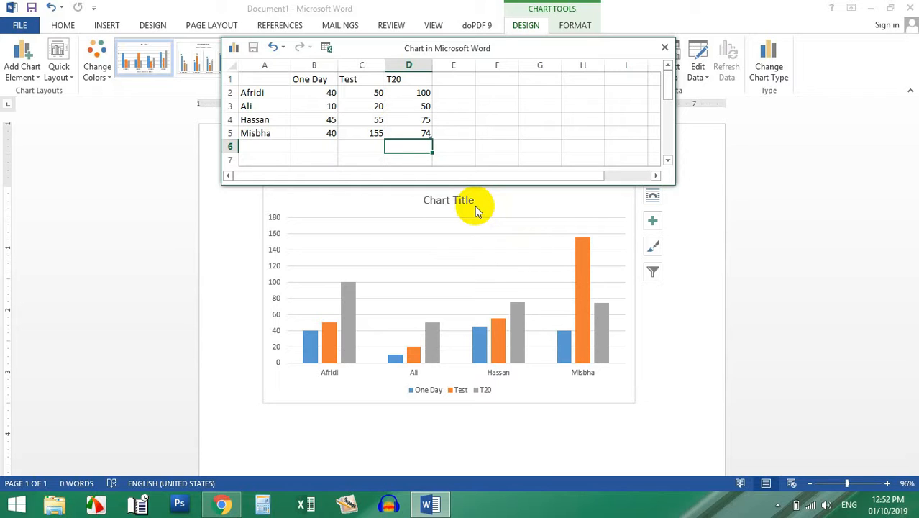
# Rename the three series headings in cells B1 to D1 of the chart data to 2014, 2015 and 2016.
pyautogui.click(266, 93)
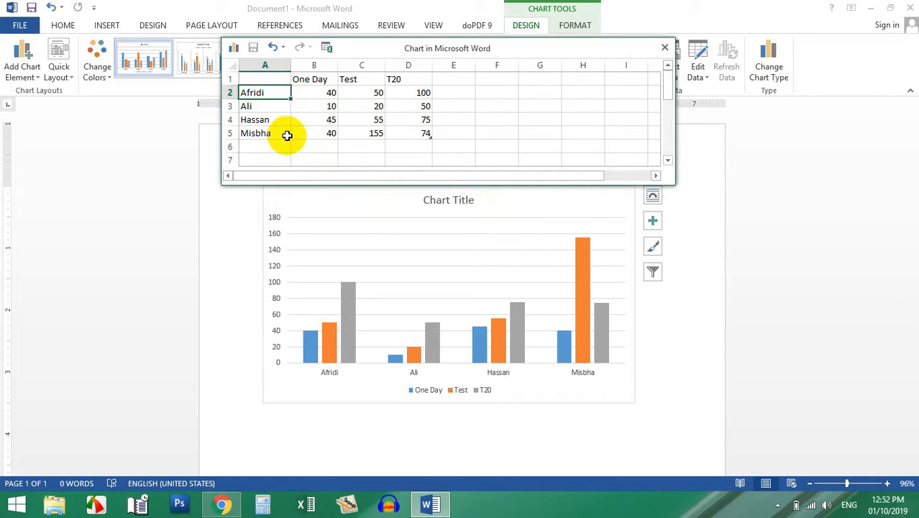
pyautogui.click(316, 79)
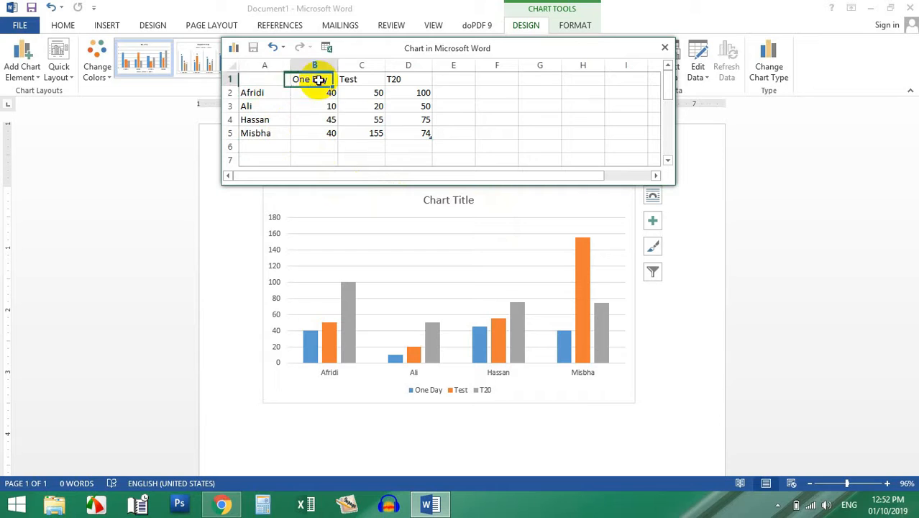
pyautogui.write('21')
pyautogui.press('BackSpace')
pyautogui.write('014')
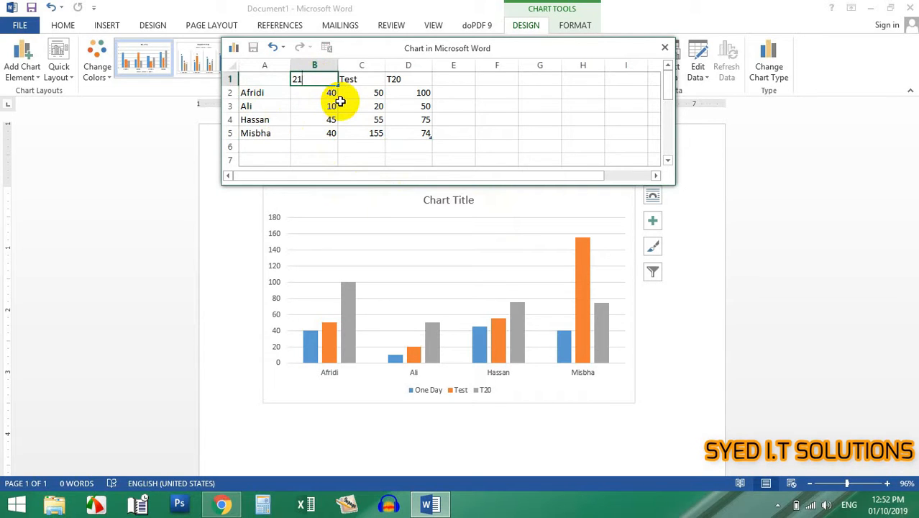
pyautogui.press('Tab')
pyautogui.write('201')
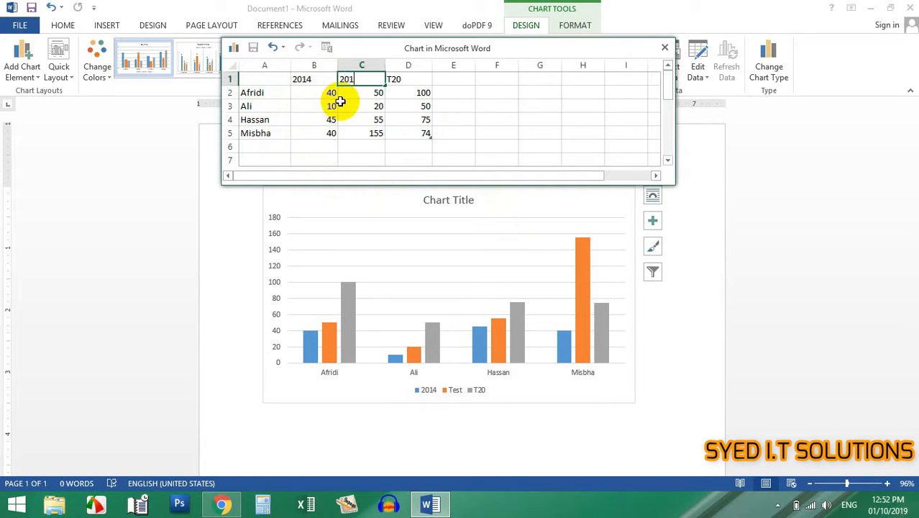
pyautogui.write('5')
pyautogui.press('Tab')
pyautogui.write('2015')
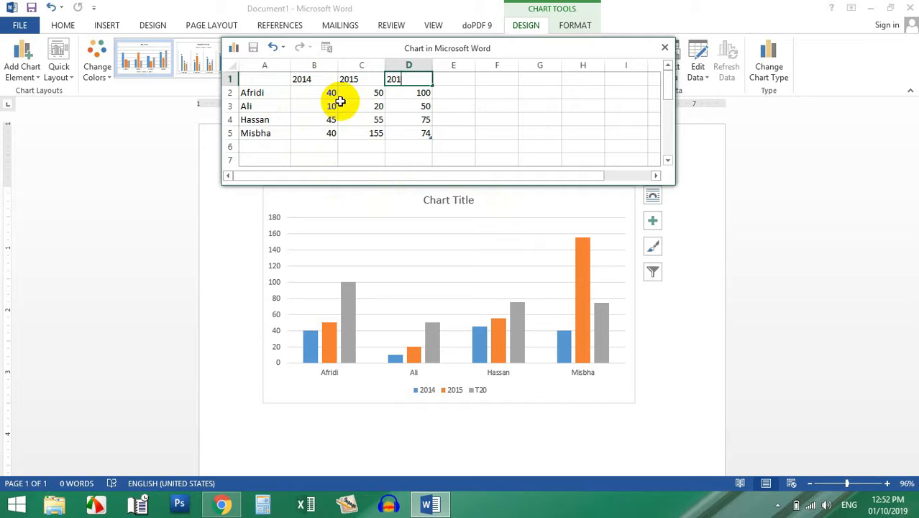
pyautogui.write('6')
pyautogui.press('Return')
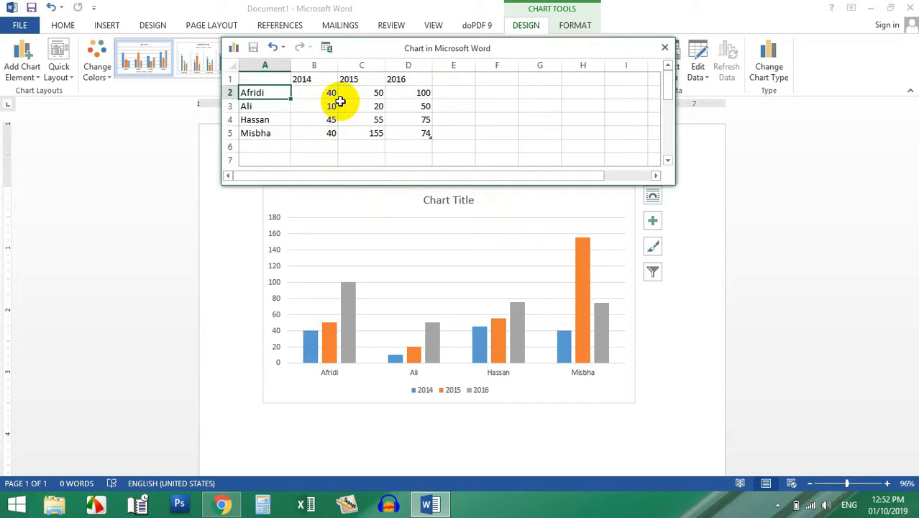
# Replace the four category labels in cells A2 to A5 with Apple, Banana, Mango and Orange.
pyautogui.write('Apple')
pyautogui.press('Return')
pyautogui.write('Banana')
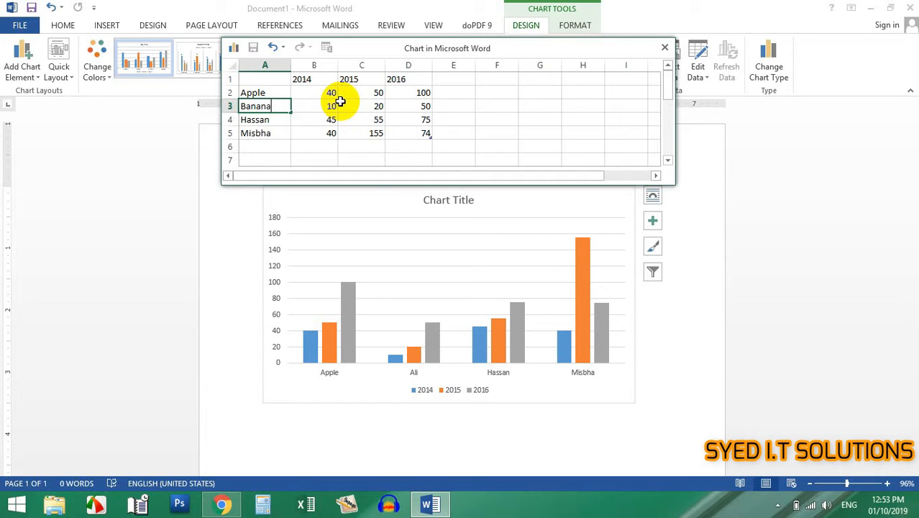
pyautogui.press('Return')
pyautogui.write('Mang')
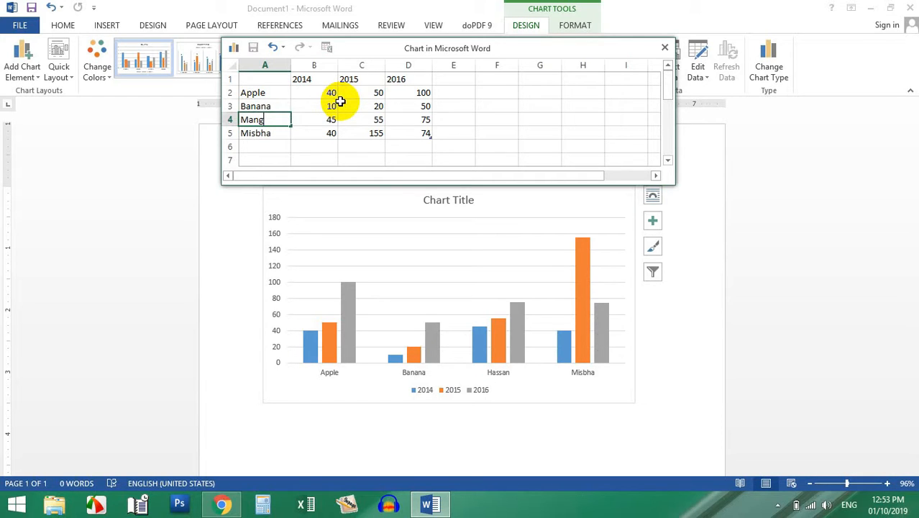
pyautogui.press('Return')
pyautogui.write('Orange')
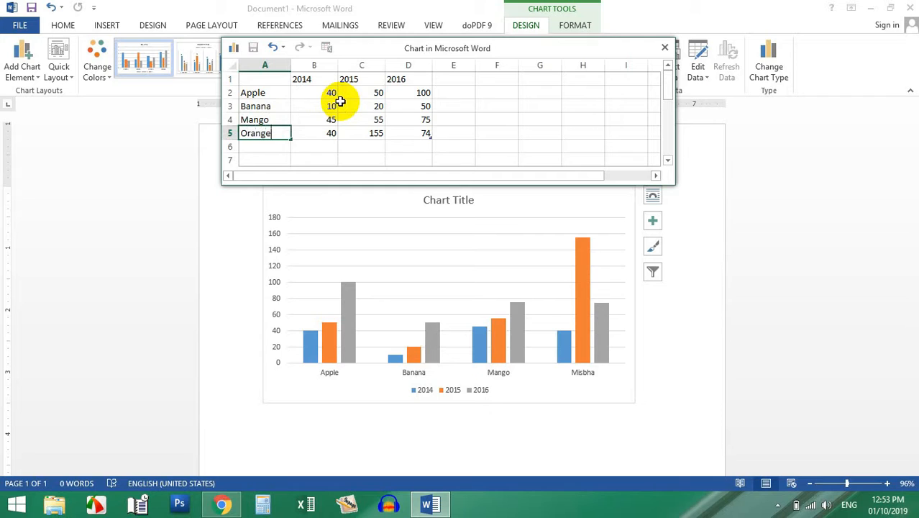
pyautogui.press('Return')
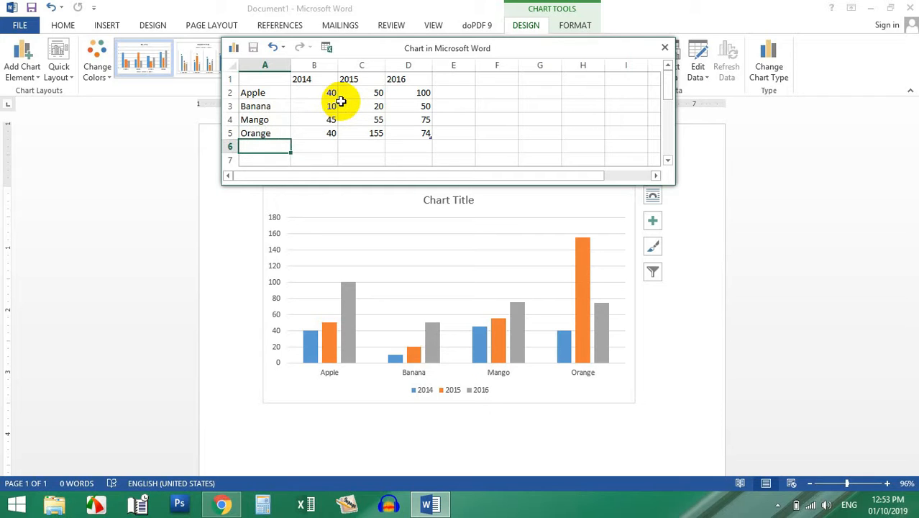
# Examine how the 2014, 2015 and 2016 bars of each fruit relate to the legend and the data columns.
pyautogui.click(332, 374)
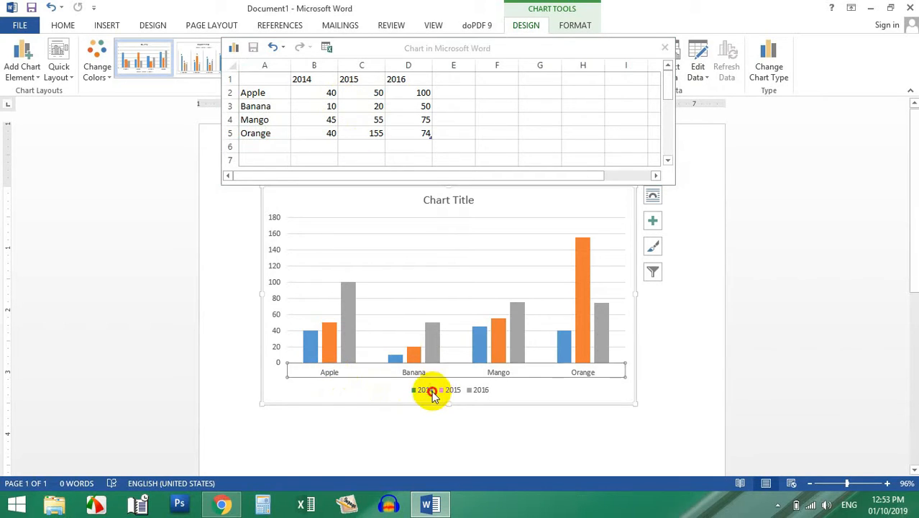
pyautogui.click(429, 391)
pyautogui.click(305, 349)
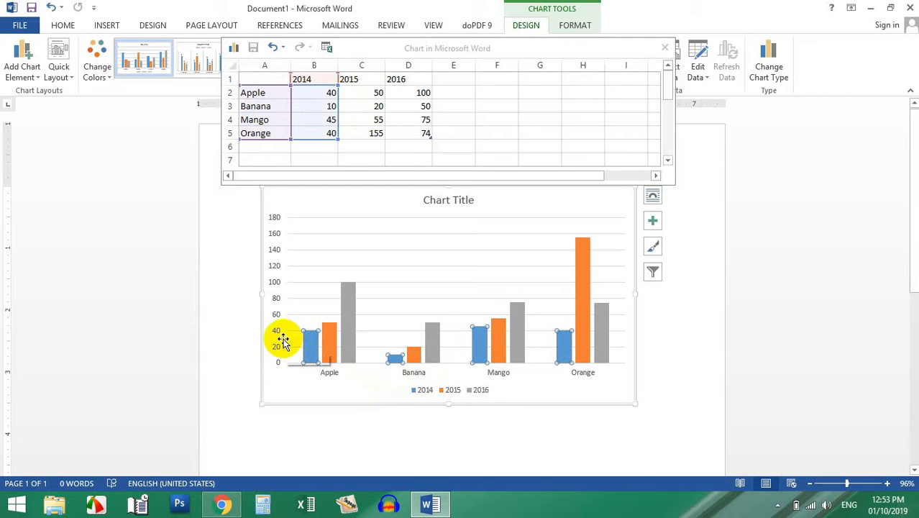
pyautogui.click(330, 338)
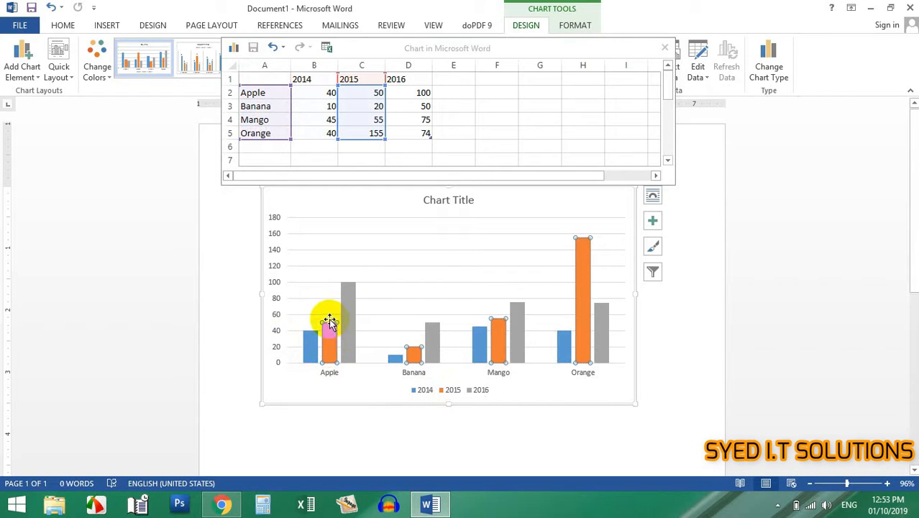
pyautogui.moveTo(329, 330)
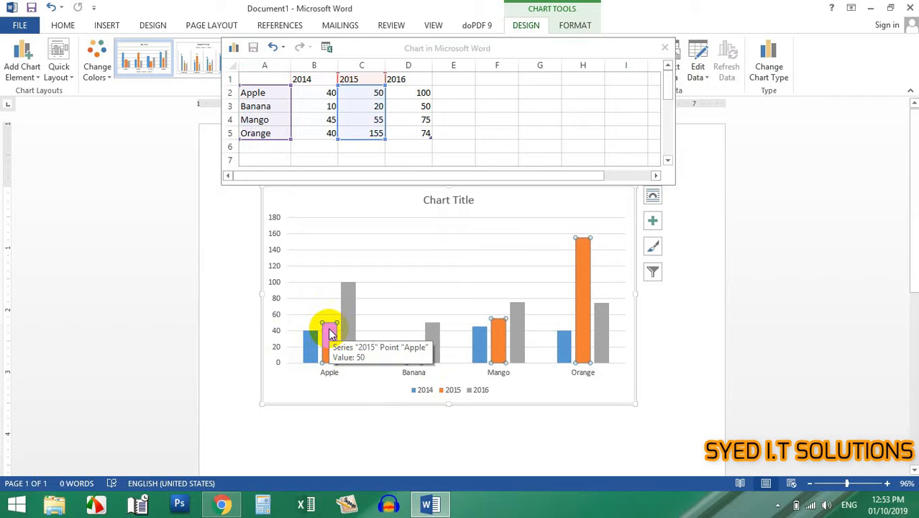
pyautogui.click(350, 321)
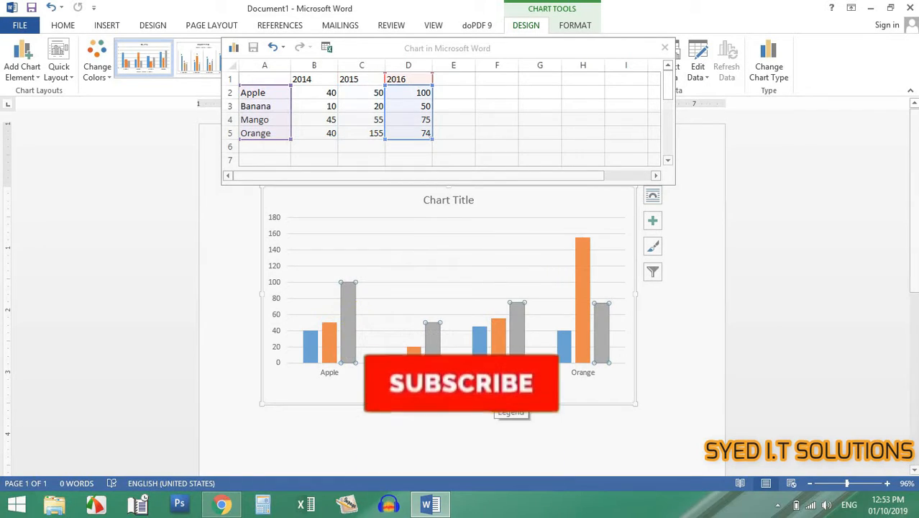
pyautogui.click(452, 242)
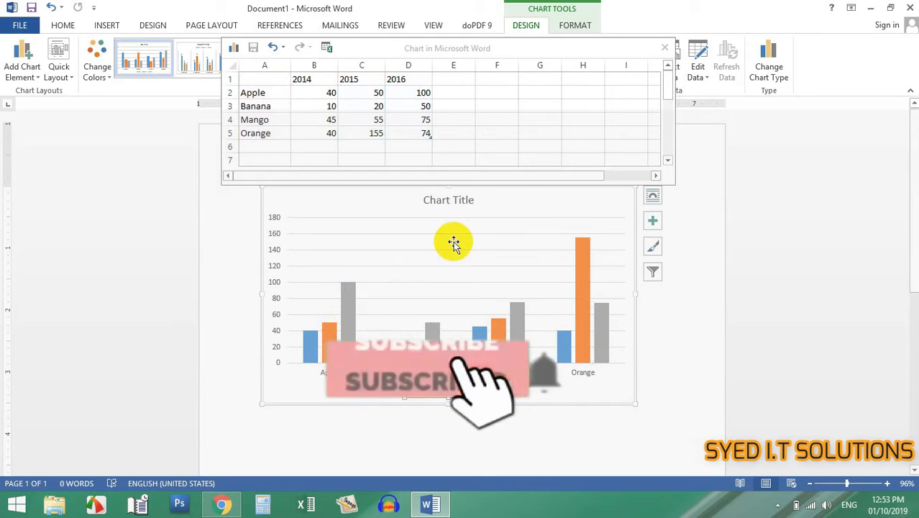
# Add three more series to the chart by entering the headings 2017, 2018 and 2019 in cells E1 to G1.
pyautogui.click(440, 78)
pyautogui.write('2017')
pyautogui.press('Tab')
pyautogui.write('2')
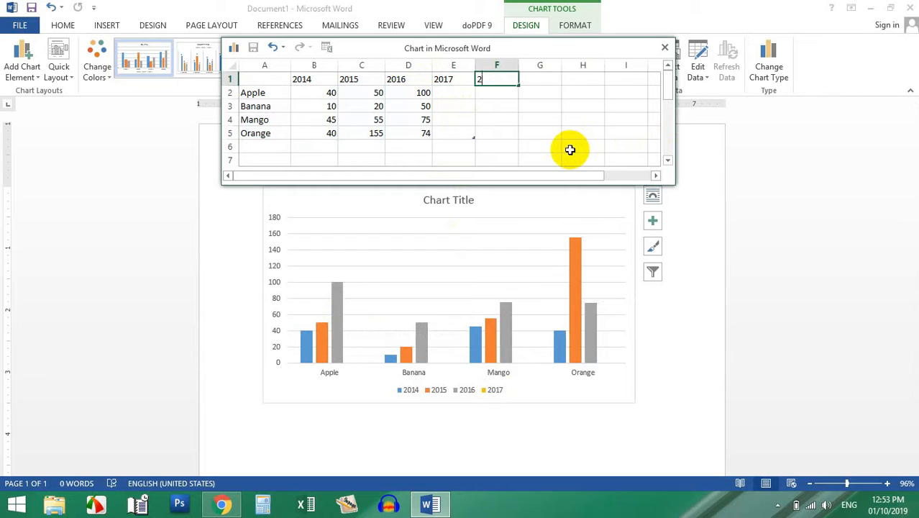
pyautogui.write('018')
pyautogui.press('Tab')
pyautogui.write('20')
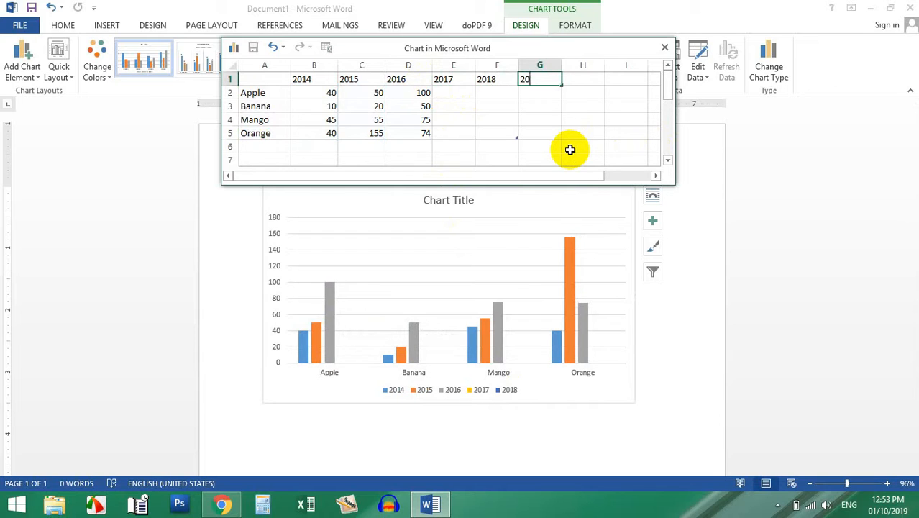
pyautogui.press('Return')
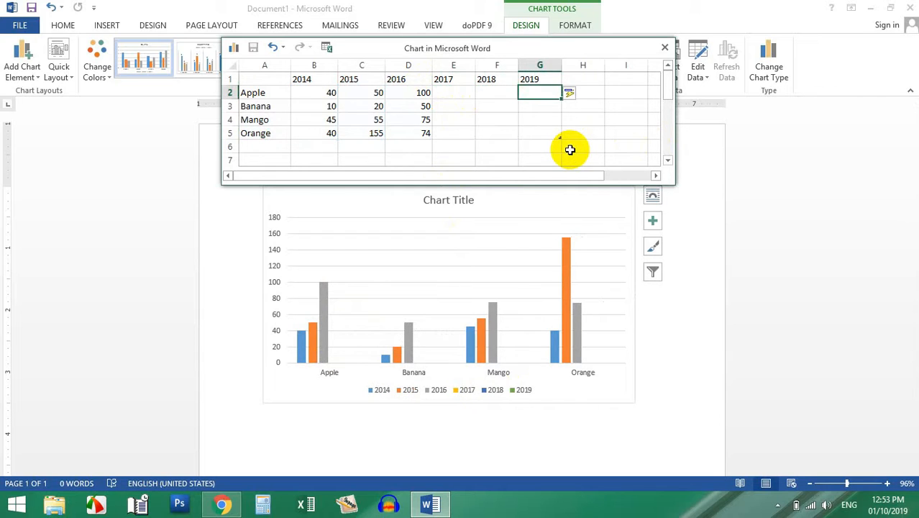
# Enter 110, 120 and 130 as Apple's 2017, 2018 and 2019 values in cells E2 to G2.
pyautogui.press('Left')
pyautogui.press('Left')
pyautogui.press('Left')
pyautogui.press('Right')
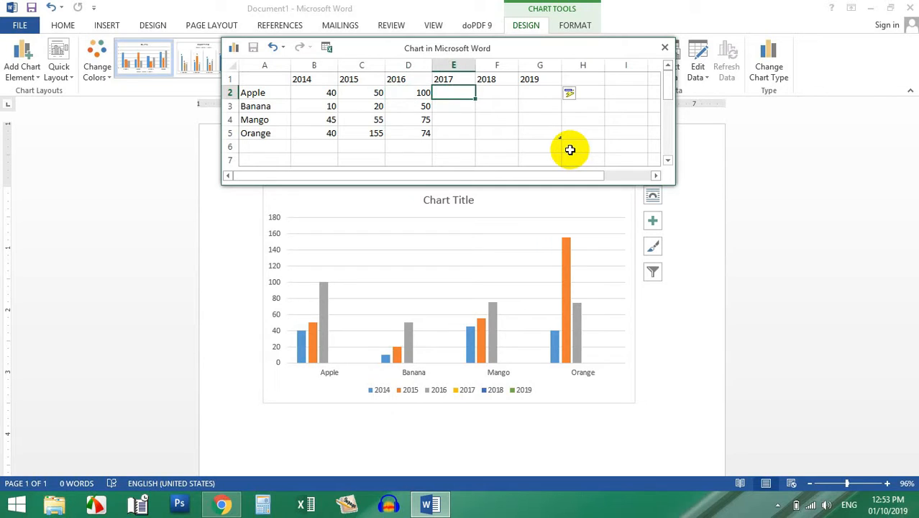
pyautogui.write('110')
pyautogui.press('Tab')
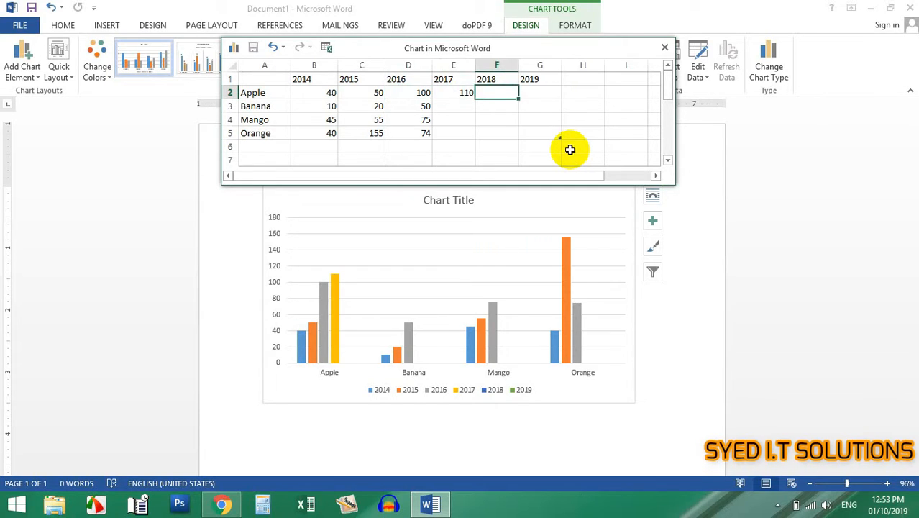
pyautogui.write('120')
pyautogui.press('Tab')
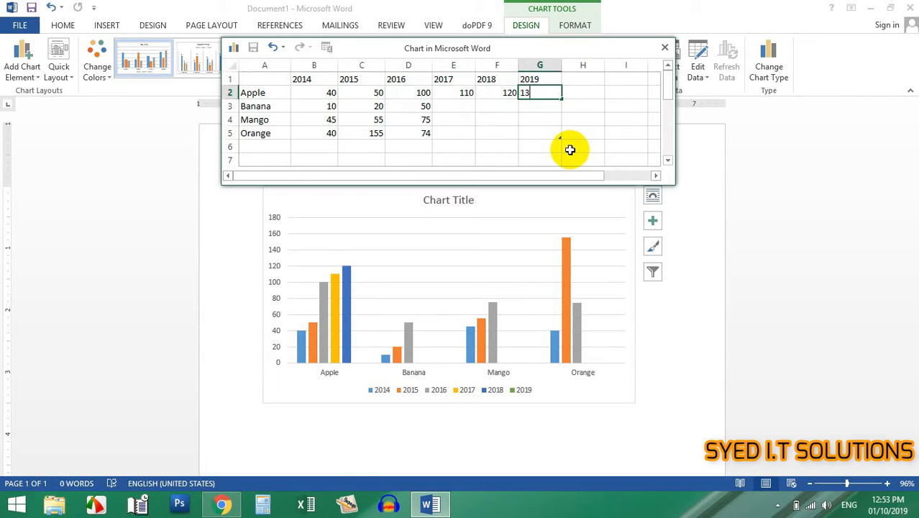
pyautogui.write('130')
pyautogui.press('Left')
# Enter 49, 47 and 40 as Banana's 2017 to 2019 values in cells E3 to G3, and close the chart data sheet.
pyautogui.press('Left')
pyautogui.press('Left')
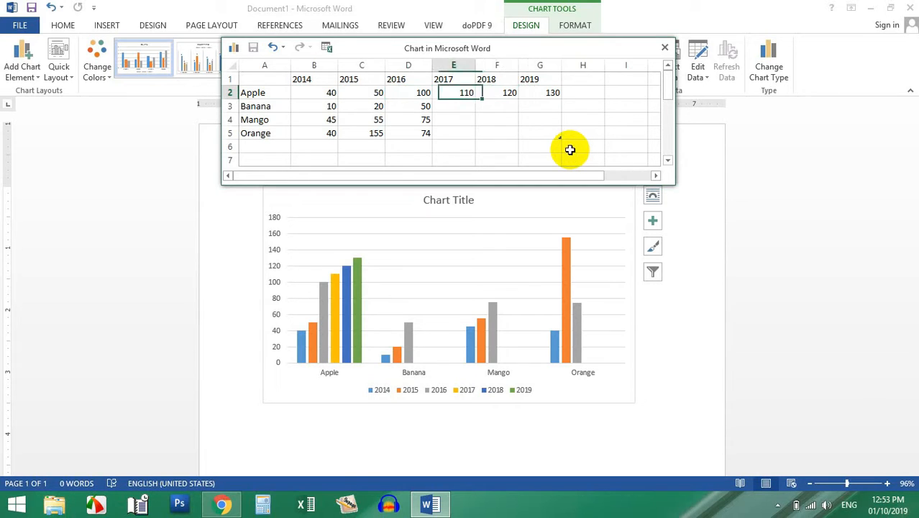
pyautogui.press('Down')
pyautogui.press('Right')
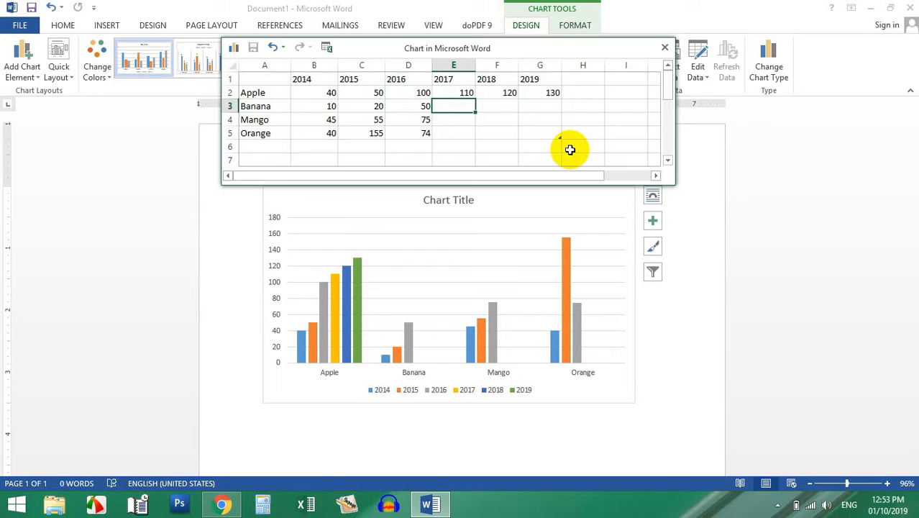
pyautogui.press('Right')
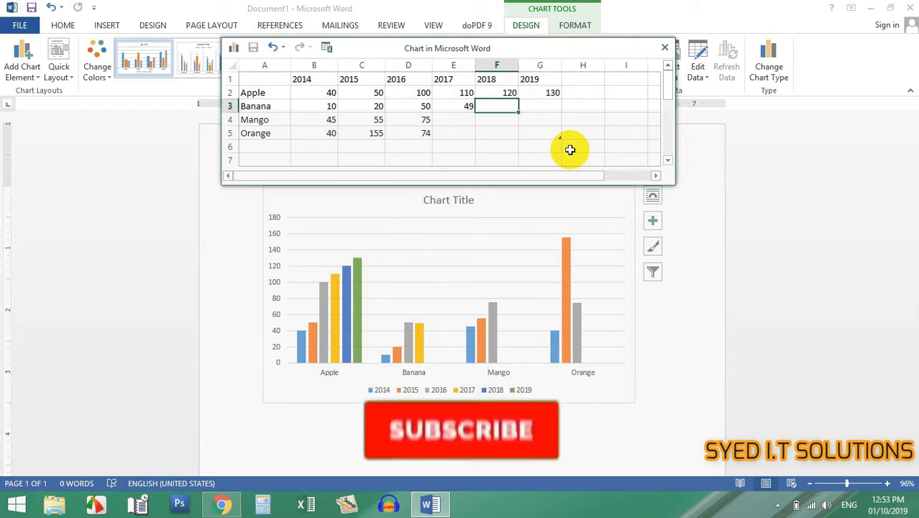
pyautogui.write('47')
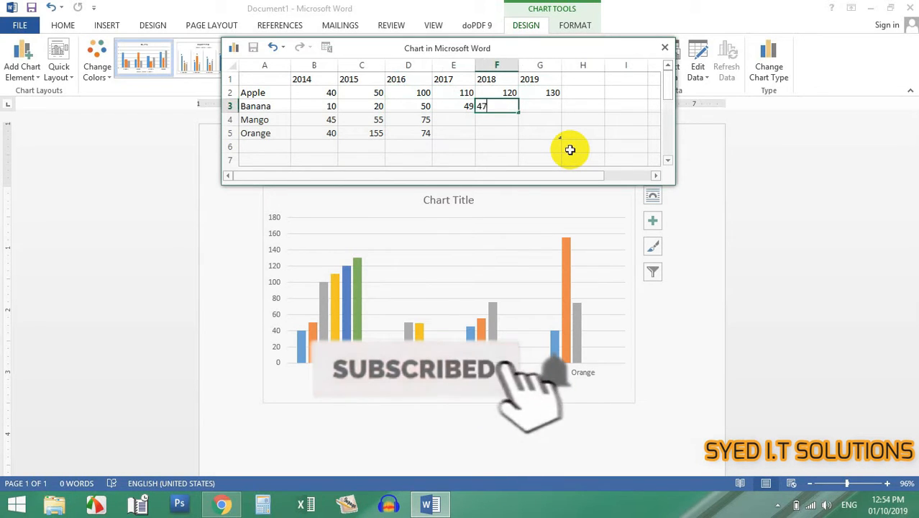
pyautogui.press('Right')
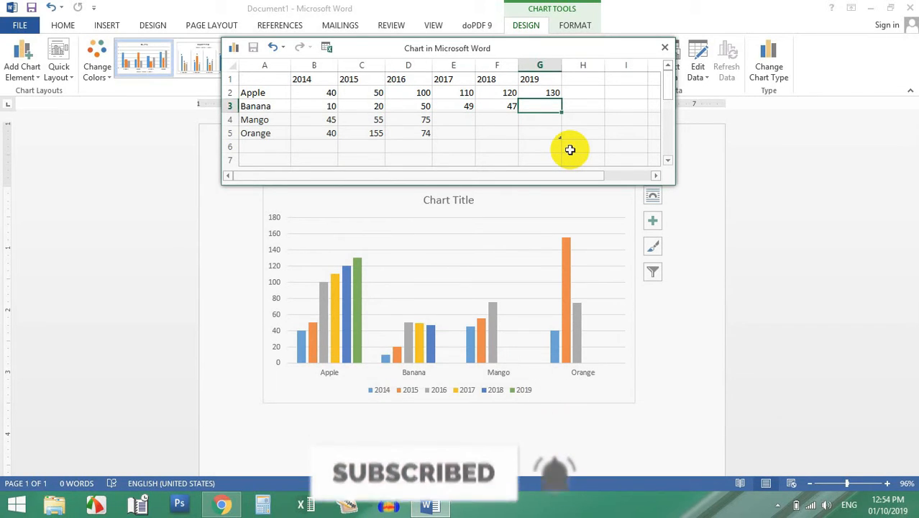
pyautogui.write('40')
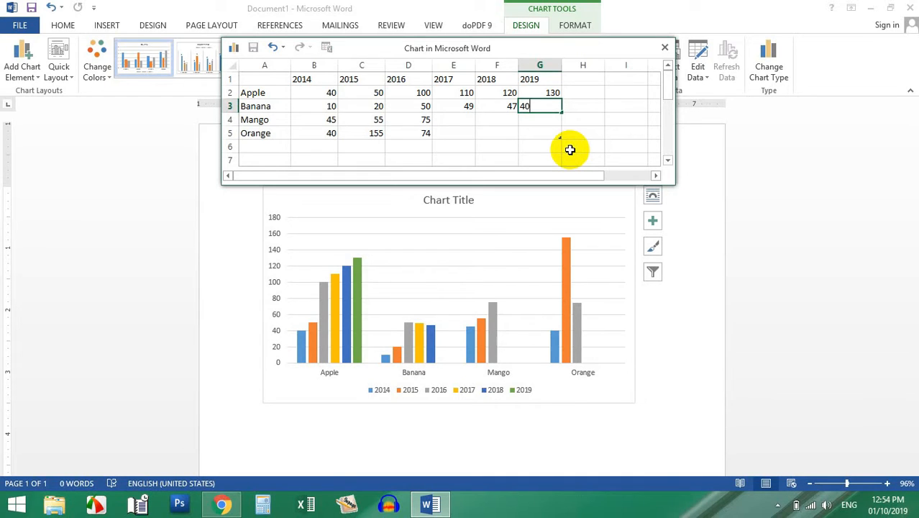
pyautogui.press('Left')
pyautogui.press('Down')
pyautogui.press('Down')
pyautogui.press('Left')
pyautogui.press('Up')
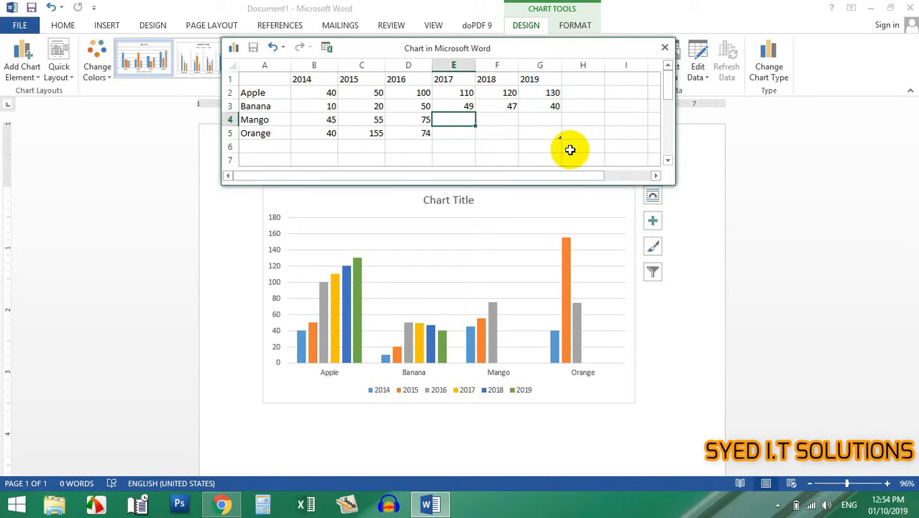
pyautogui.click(665, 48)
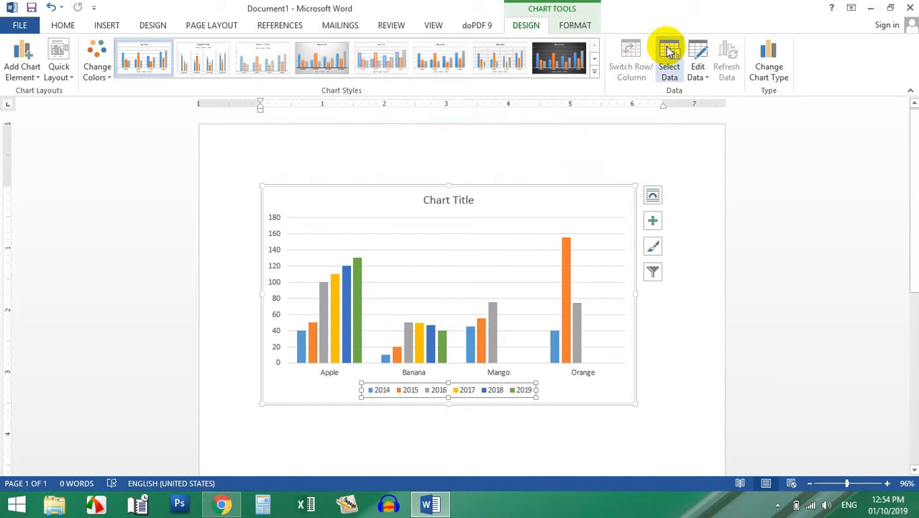
# Apply the chart style with translucent, outlined columns, and reopen the chart data sheet for a brief check.
pyautogui.click(593, 70)
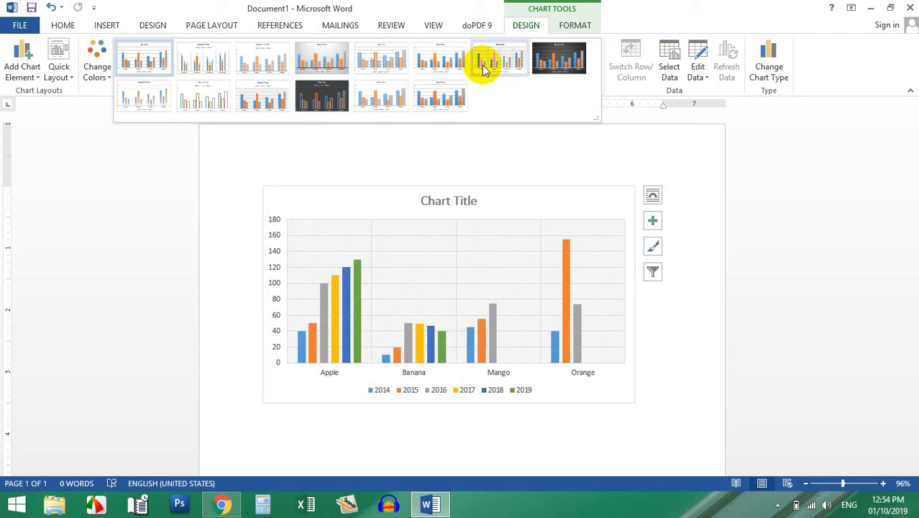
pyautogui.click(392, 52)
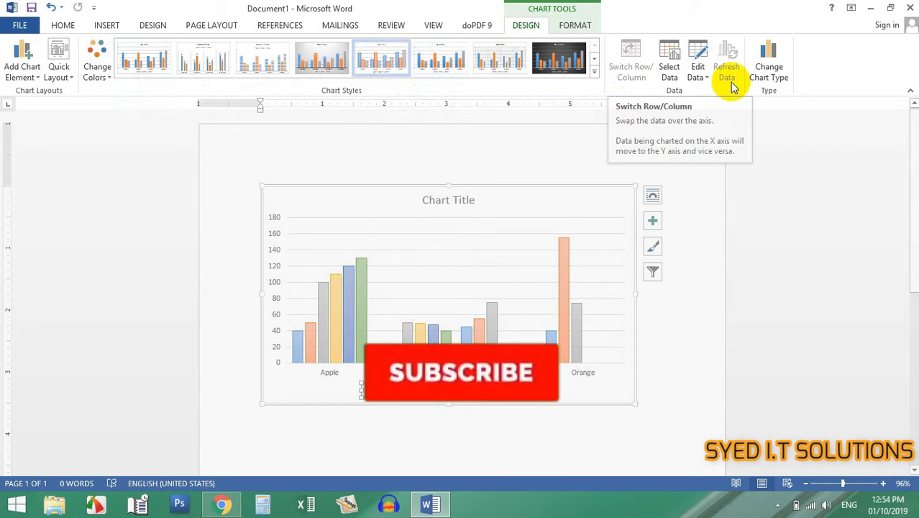
pyautogui.click(694, 56)
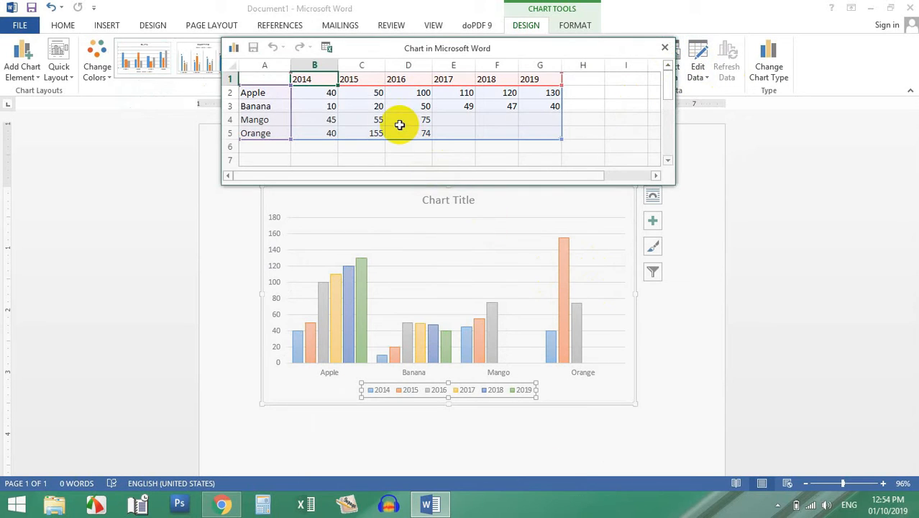
pyautogui.click(471, 123)
pyautogui.click(665, 47)
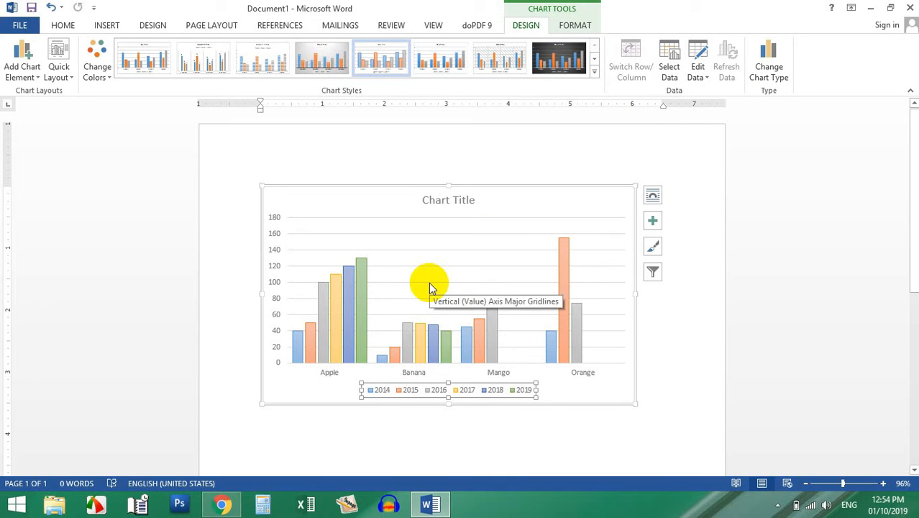
# Change the chart type to Clustered Bar and apply the chart style with the dark grey background.
pyautogui.click(769, 72)
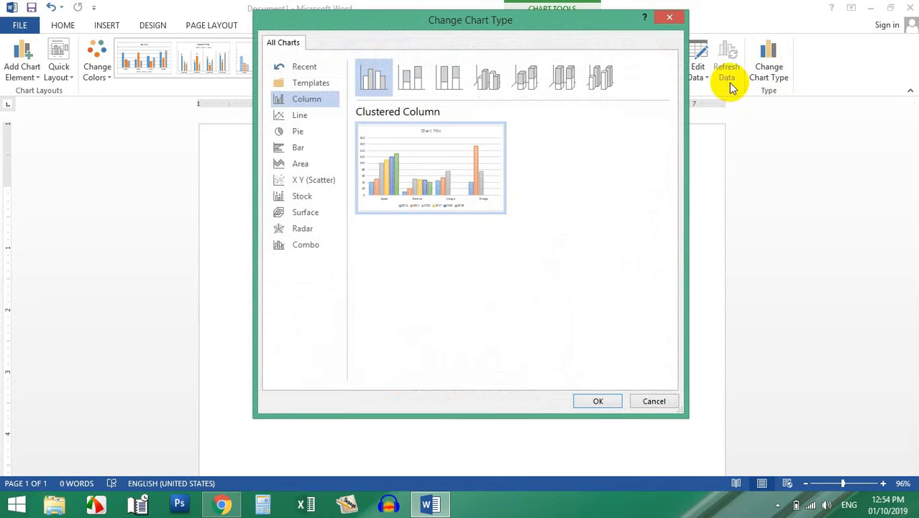
pyautogui.moveTo(327, 20); pyautogui.dragTo(565, 54)
pyautogui.click(539, 148)
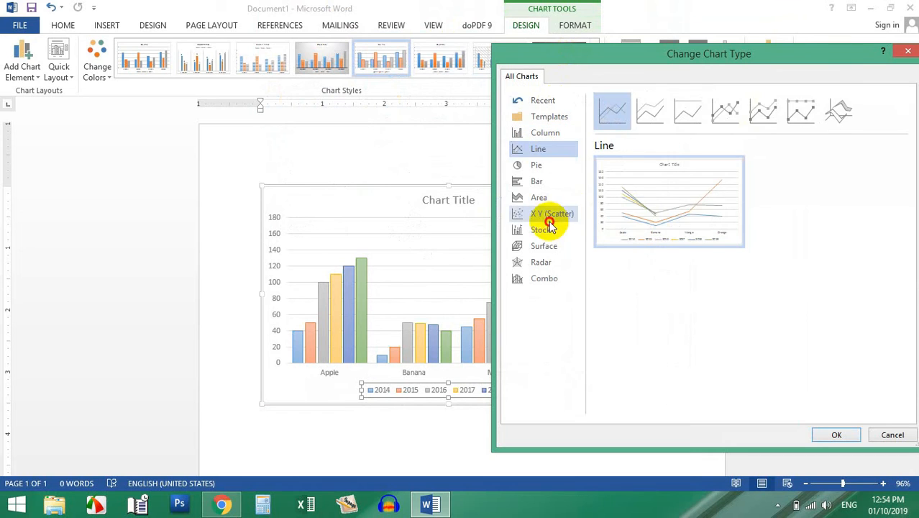
pyautogui.click(549, 220)
pyautogui.click(546, 228)
pyautogui.click(546, 180)
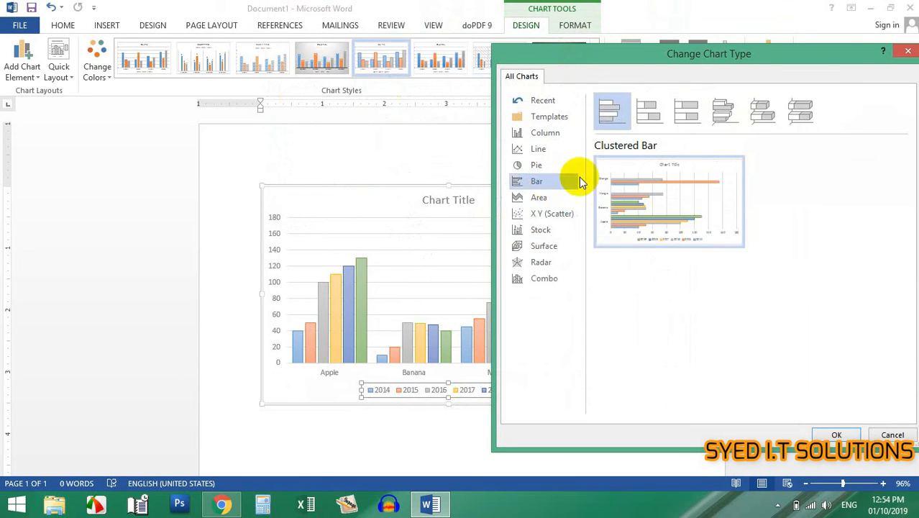
pyautogui.click(840, 432)
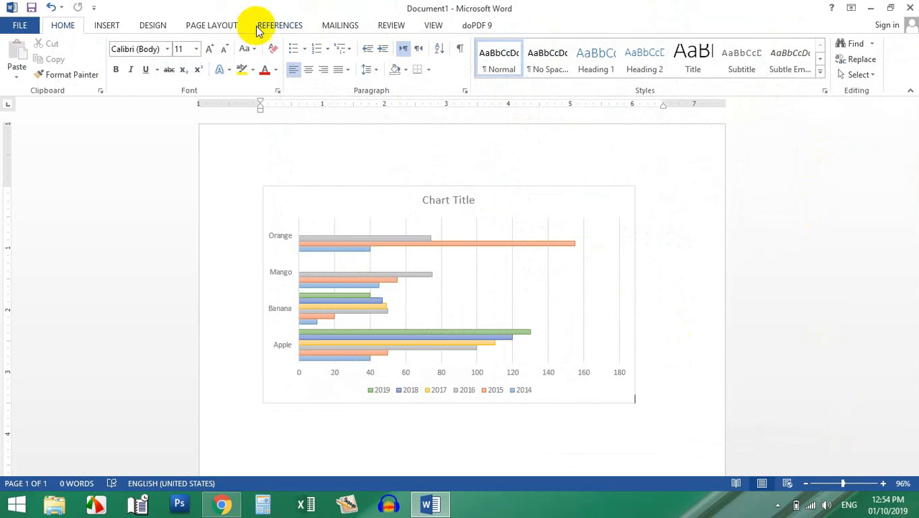
pyautogui.click(403, 245)
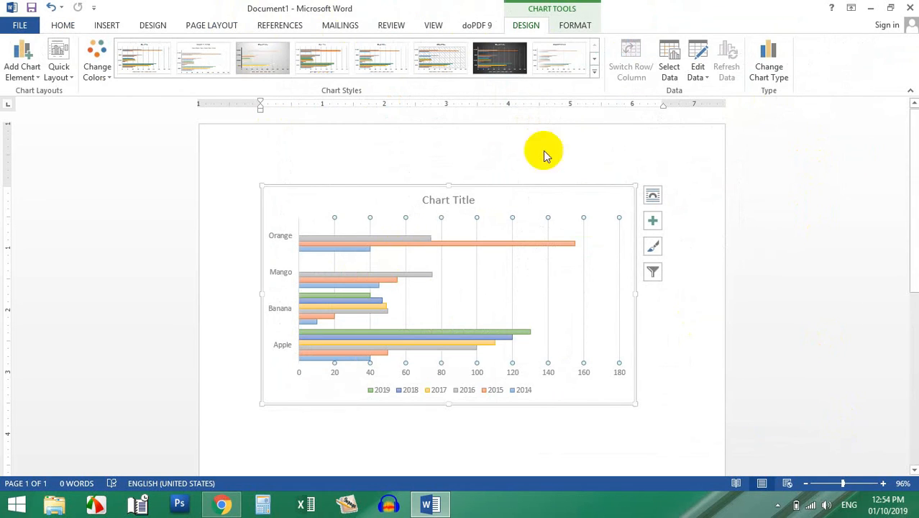
pyautogui.click(517, 62)
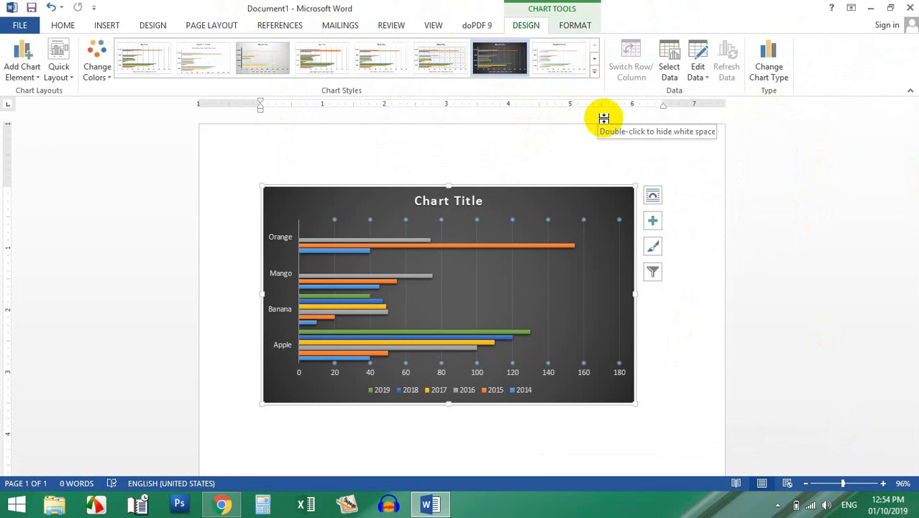